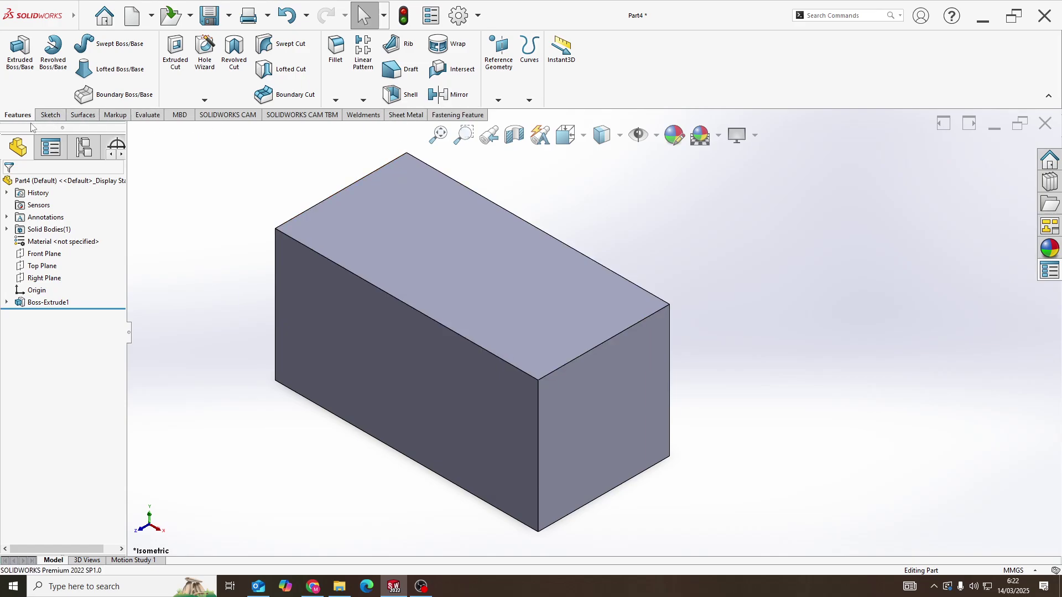
Show the Reference Geometry list with Plane, Axis, Coordinate System and other types.
{"action": "left_click", "coordinate": [498, 100]}
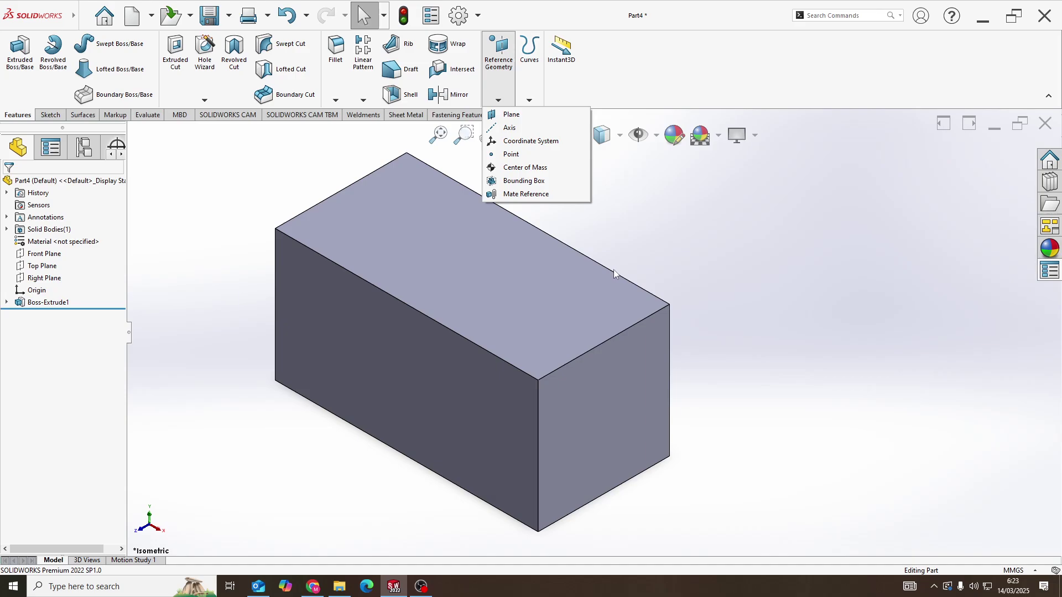
Highlight the Front, Top and Right planes on the block, then orbit and zoom to inspect.
{"action": "left_click", "coordinate": [278, 186]}
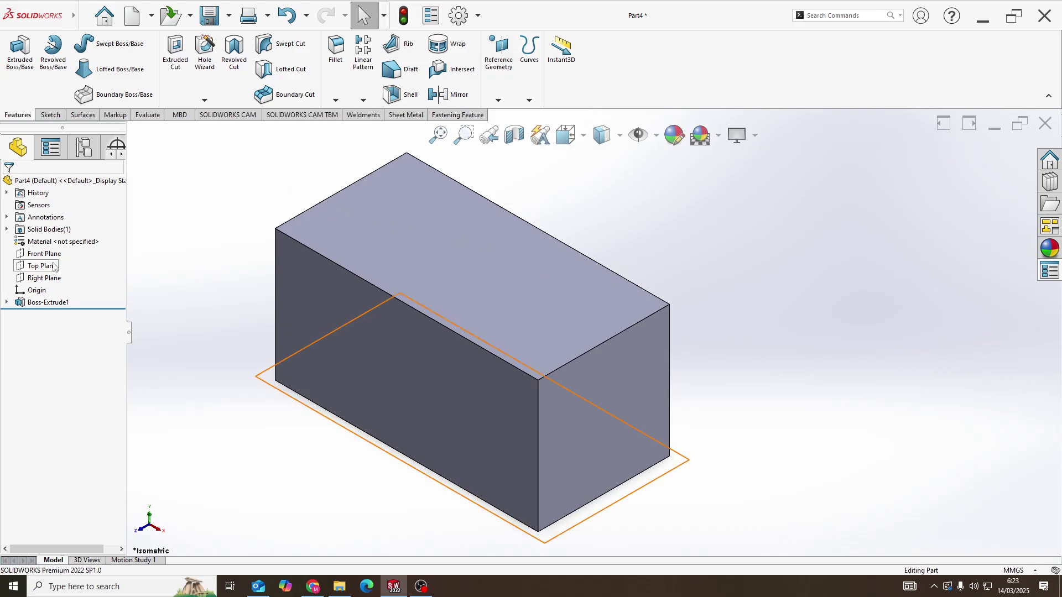
{"action": "left_click", "coordinate": [36, 255]}
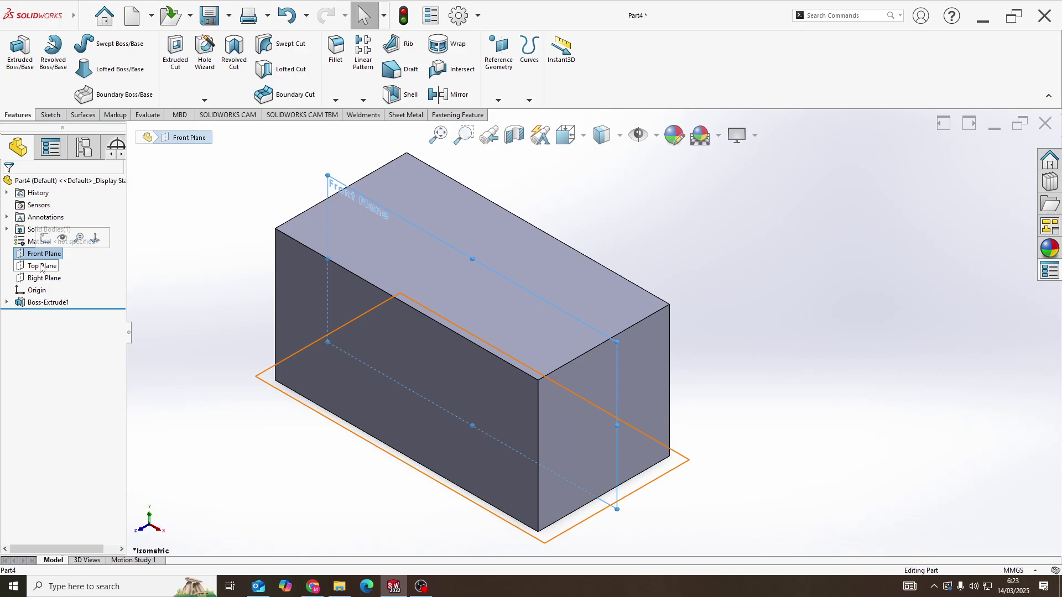
{"action": "left_click", "coordinate": [44, 268]}
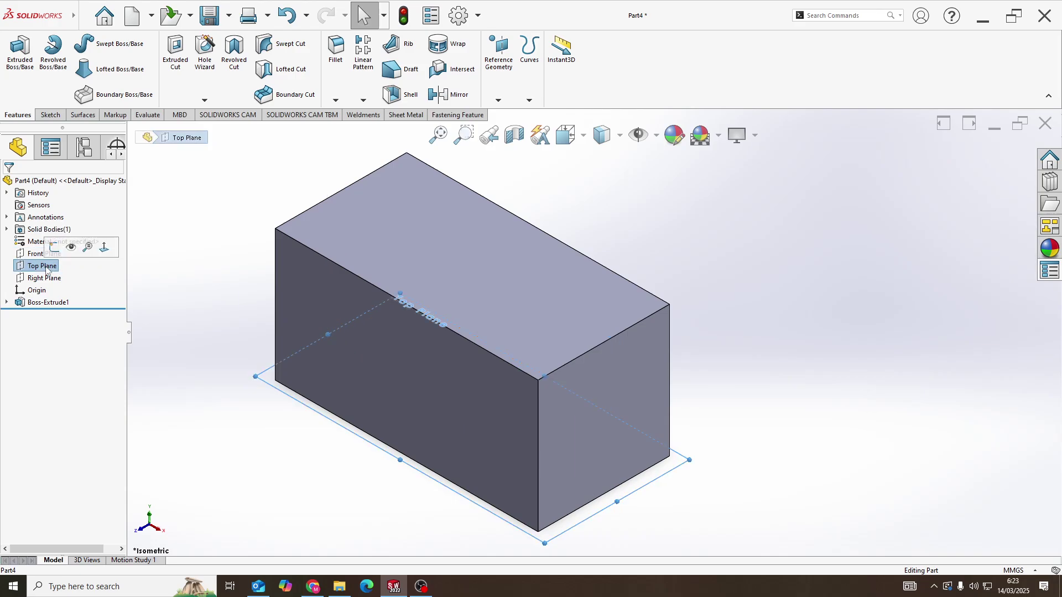
{"action": "left_click", "coordinate": [44, 278]}
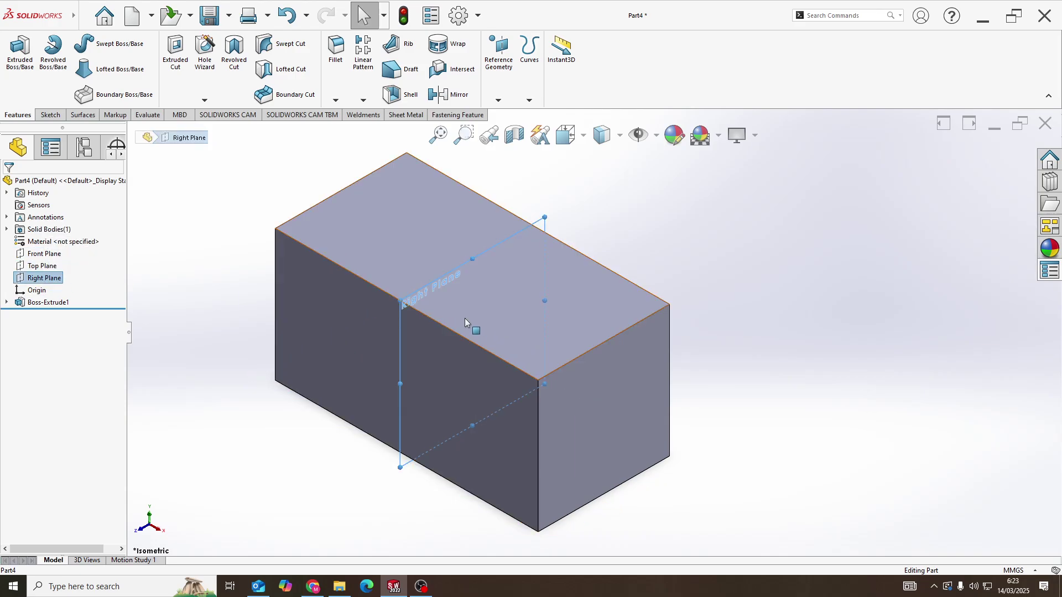
{"action": "left_click", "coordinate": [226, 263]}
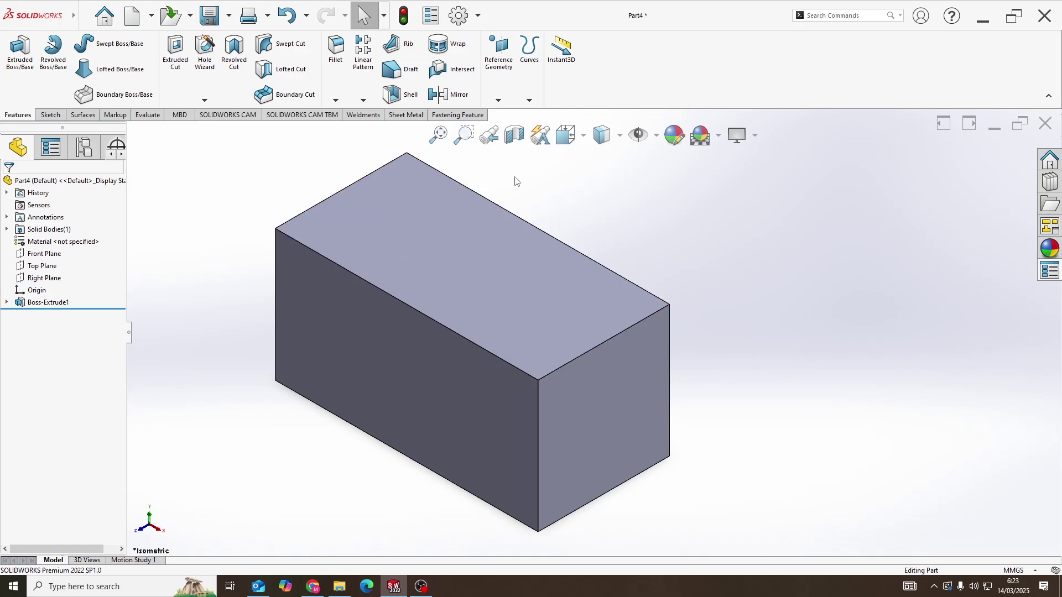
{"action": "mouse_move", "coordinate": [439, 201]}
{"action": "middle_mouse_down"}
{"action": "mouse_move", "coordinate": [487, 176]}
{"action": "mouse_move", "coordinate": [481, 204]}
{"action": "mouse_move", "coordinate": [429, 232]}
{"action": "middle_mouse_up"}
{"action": "scroll", "coordinate": [421, 238], "scroll_direction": "up", "scroll_amount": 3}
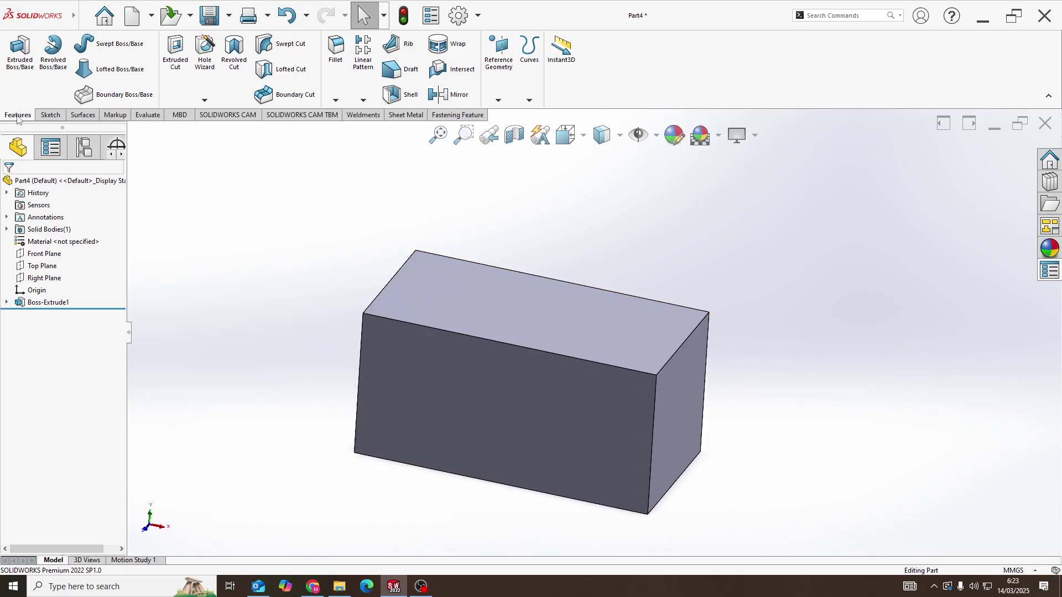
Create Plane1 hinged on a top edge, angled 15° from the block's top face.
{"action": "left_click", "coordinate": [499, 97]}
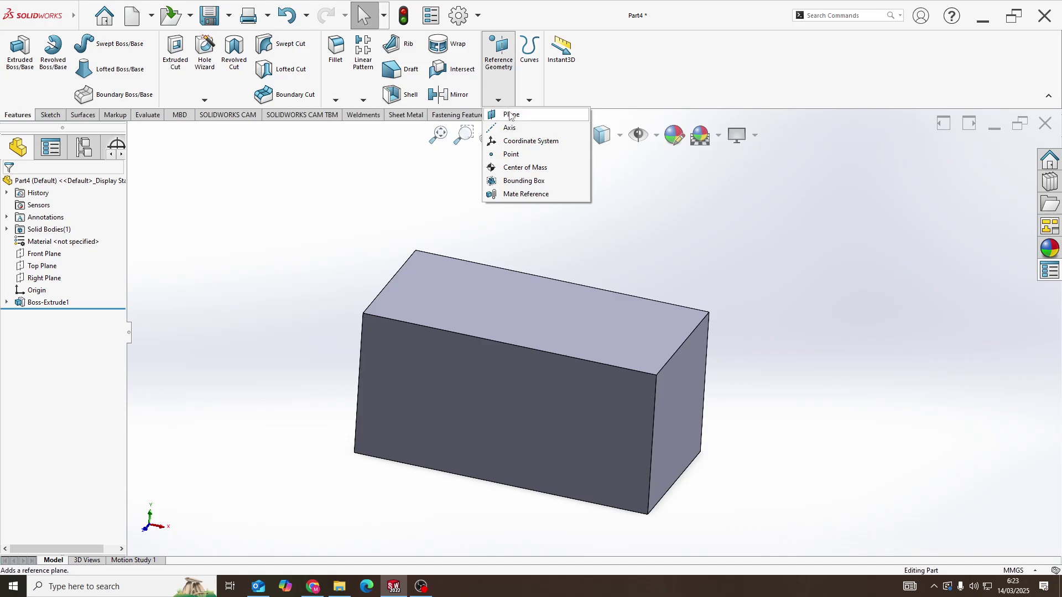
{"action": "left_click", "coordinate": [510, 115]}
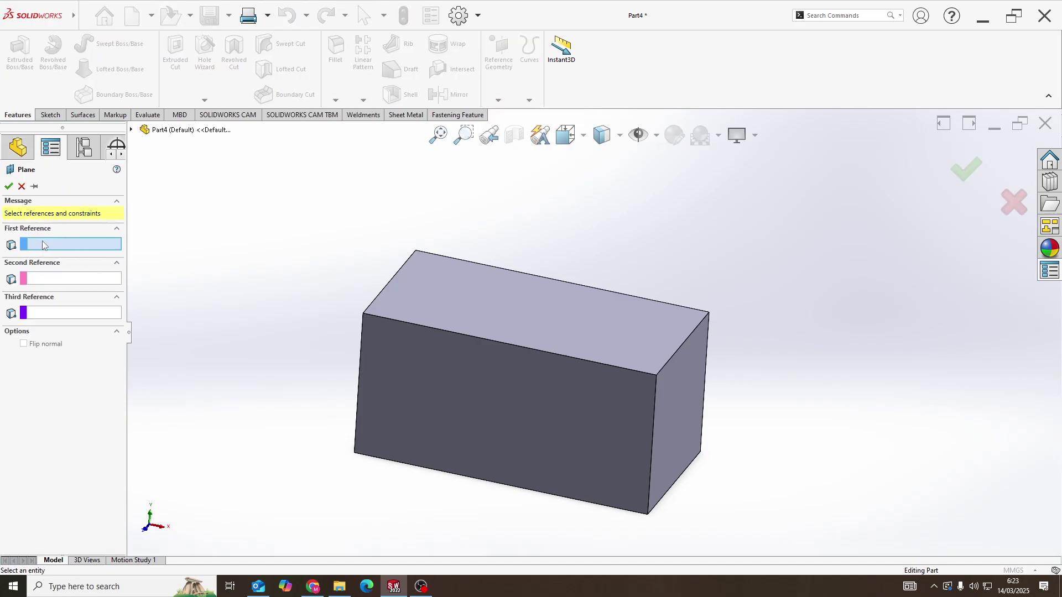
{"action": "left_click", "coordinate": [441, 299]}
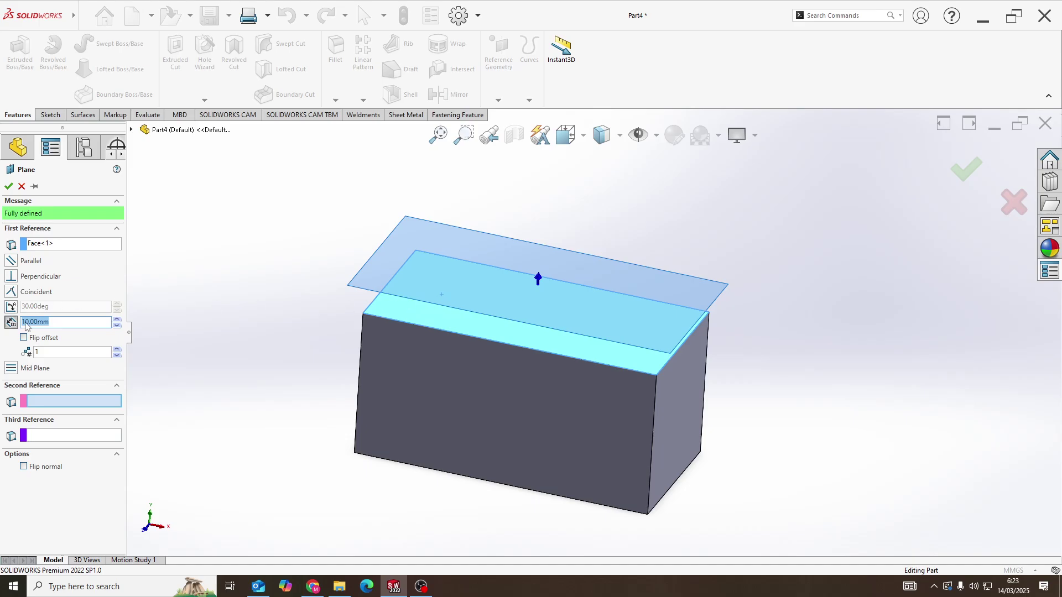
{"action": "mouse_move", "coordinate": [308, 336]}
{"action": "middle_mouse_down"}
{"action": "mouse_move", "coordinate": [413, 311]}
{"action": "mouse_move", "coordinate": [465, 275]}
{"action": "middle_mouse_up"}
{"action": "left_click", "coordinate": [407, 302]}
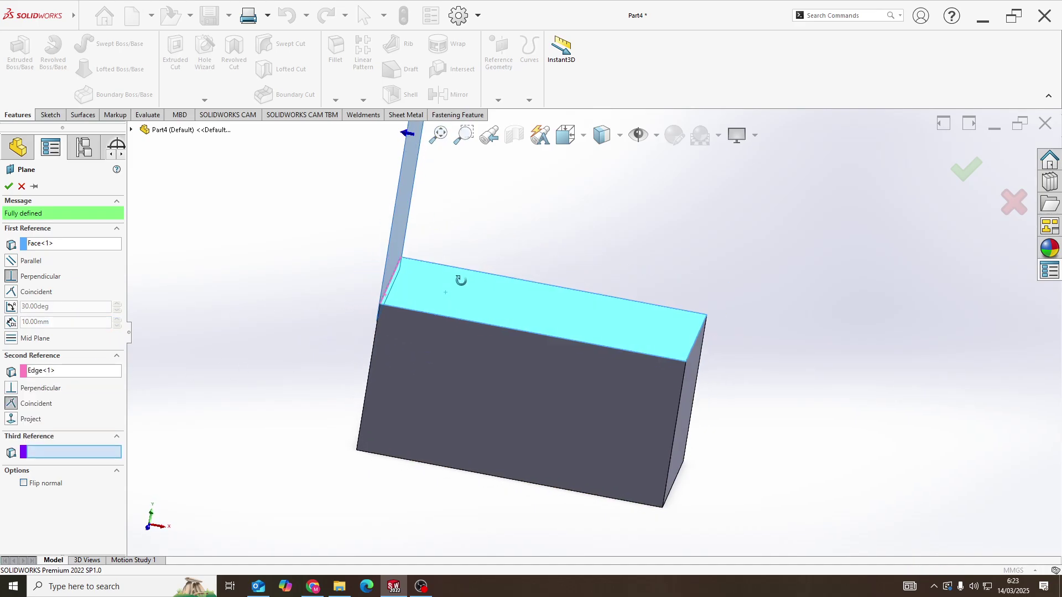
{"action": "left_click", "coordinate": [12, 307]}
{"action": "mouse_move", "coordinate": [426, 311]}
{"action": "middle_mouse_down"}
{"action": "mouse_move", "coordinate": [408, 259]}
{"action": "mouse_move", "coordinate": [434, 293]}
{"action": "middle_mouse_up"}
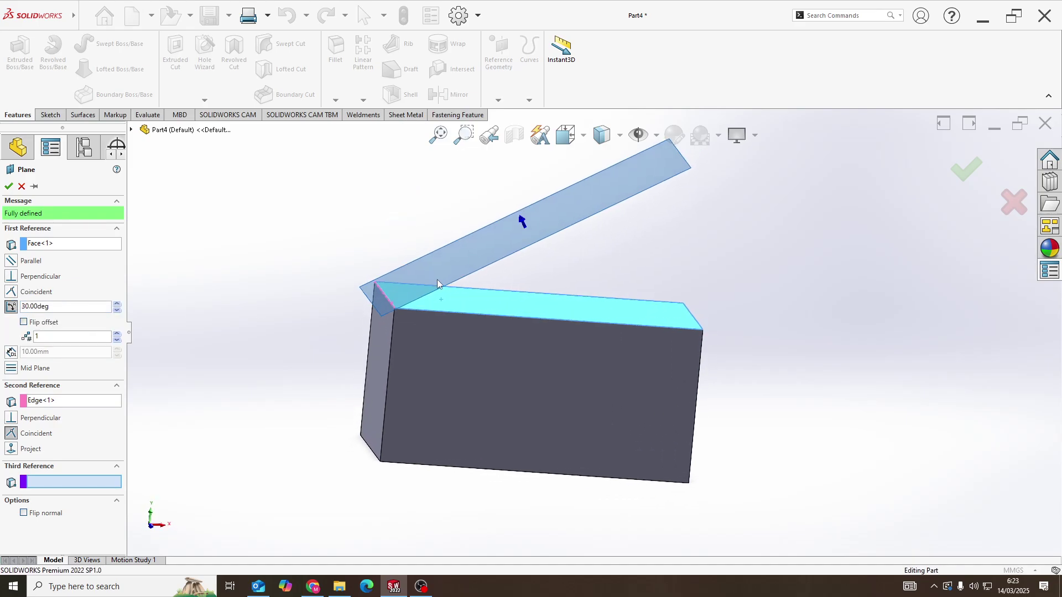
{"action": "double_click", "coordinate": [59, 309]}
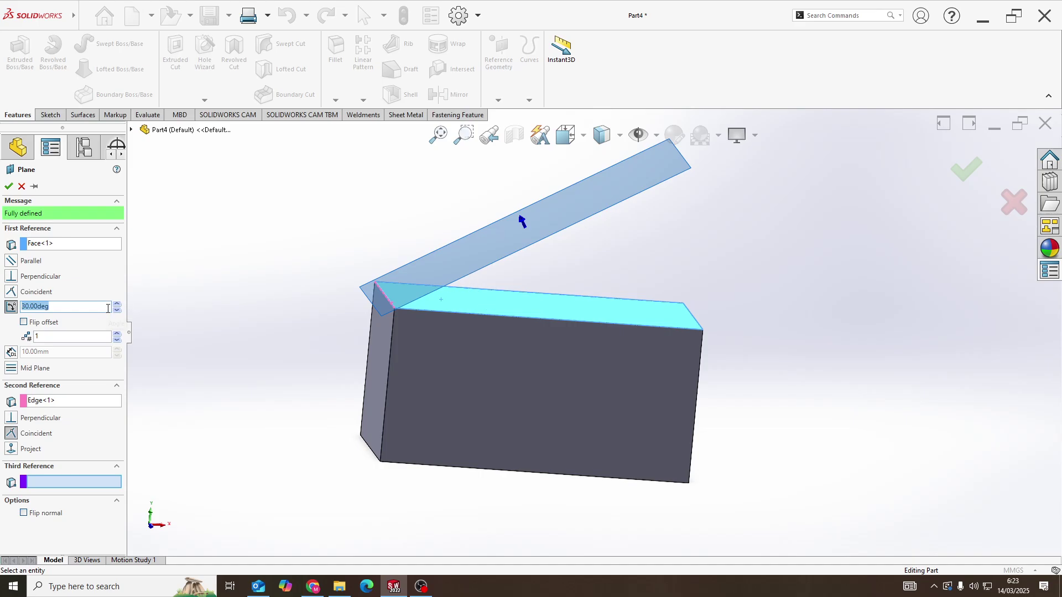
{"action": "type", "text": "15"}
{"action": "key", "text": "Return"}
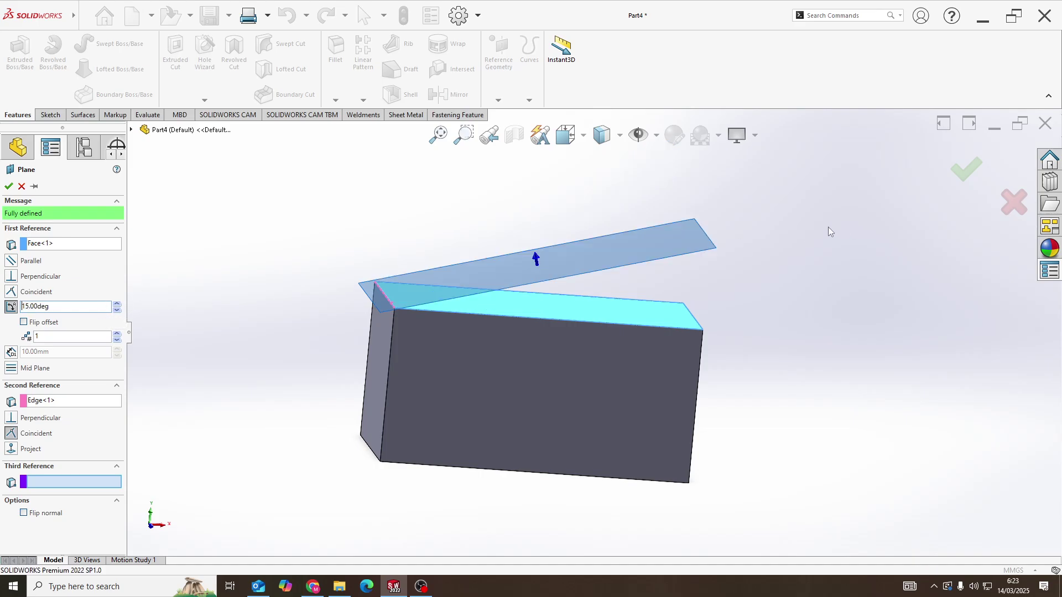
{"action": "middle_click_drag", "start_coordinate": [828, 232], "coordinate": [501, 246]}
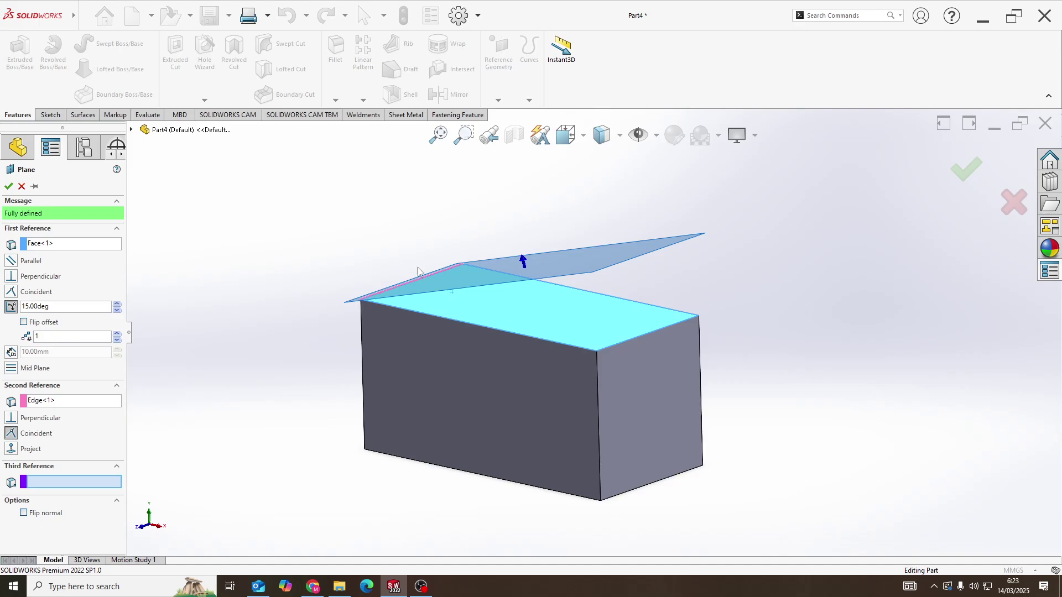
{"action": "left_click", "coordinate": [9, 186]}
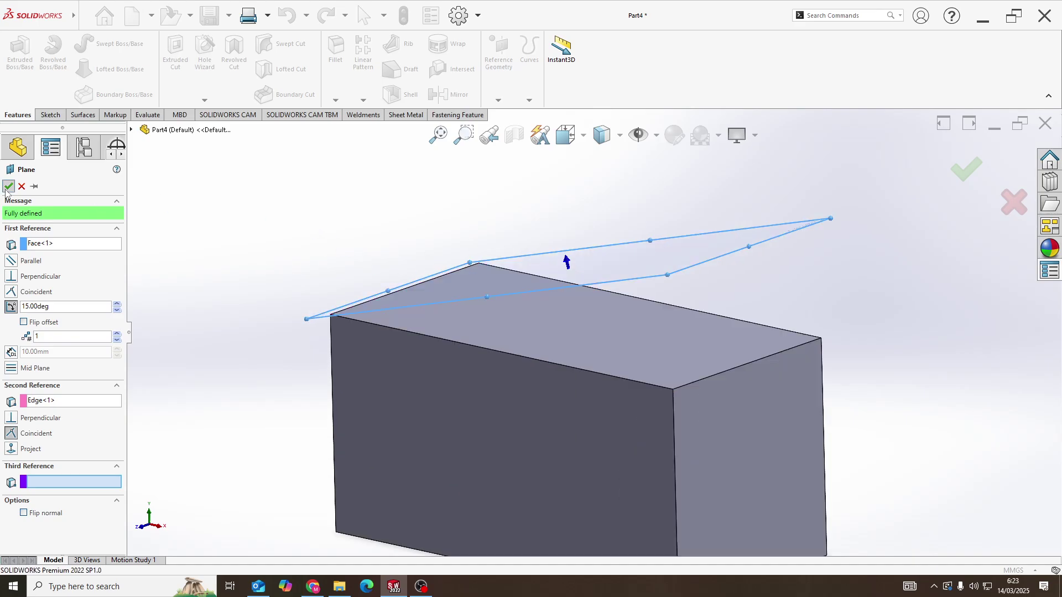
Orbit to the new plane, then start and exit an empty sketch on Plane1.
{"action": "mouse_move", "coordinate": [491, 313]}
{"action": "middle_mouse_down"}
{"action": "mouse_move", "coordinate": [552, 294]}
{"action": "mouse_move", "coordinate": [612, 239]}
{"action": "mouse_move", "coordinate": [626, 254]}
{"action": "mouse_move", "coordinate": [697, 224]}
{"action": "middle_mouse_up"}
{"action": "mouse_move", "coordinate": [788, 151]}
{"action": "middle_mouse_down"}
{"action": "mouse_move", "coordinate": [754, 165]}
{"action": "mouse_move", "coordinate": [678, 251]}
{"action": "mouse_move", "coordinate": [607, 234]}
{"action": "mouse_move", "coordinate": [434, 291]}
{"action": "mouse_move", "coordinate": [448, 310]}
{"action": "mouse_move", "coordinate": [505, 324]}
{"action": "middle_mouse_up"}
{"action": "scroll", "coordinate": [503, 330], "scroll_direction": "down", "scroll_amount": 2}
{"action": "right_click", "coordinate": [503, 333]}
{"action": "left_click", "coordinate": [534, 317]}
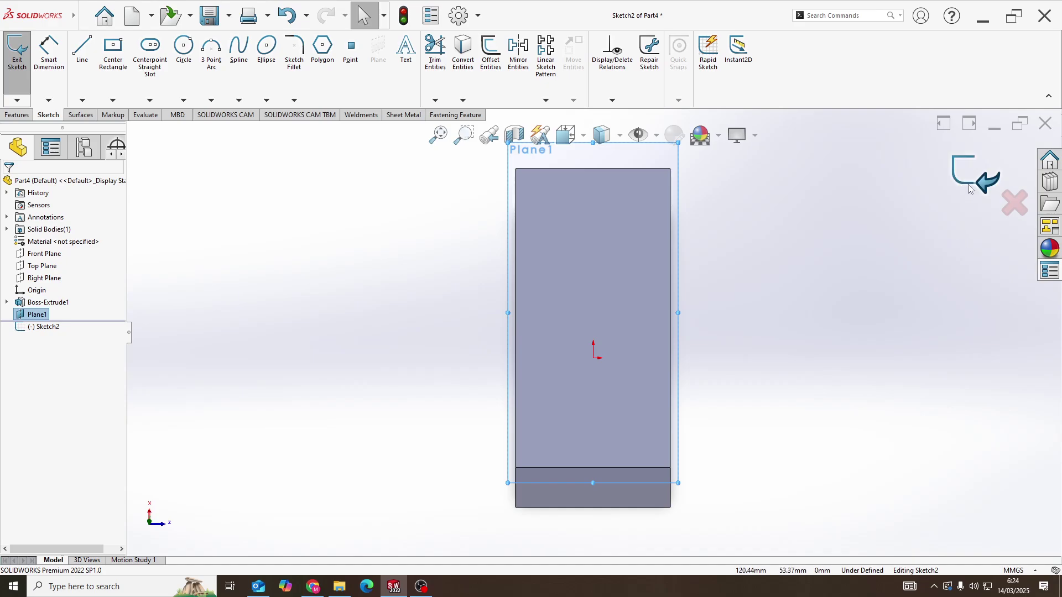
{"action": "left_click", "coordinate": [975, 176]}
Orbit and zoom around the block to inspect Plane1 from several angles.
{"action": "mouse_move", "coordinate": [716, 347]}
{"action": "middle_mouse_down"}
{"action": "mouse_move", "coordinate": [464, 413]}
{"action": "mouse_move", "coordinate": [550, 469]}
{"action": "mouse_move", "coordinate": [564, 285]}
{"action": "mouse_move", "coordinate": [564, 315]}
{"action": "mouse_move", "coordinate": [609, 249]}
{"action": "mouse_move", "coordinate": [605, 277]}
{"action": "mouse_move", "coordinate": [669, 237]}
{"action": "middle_mouse_up"}
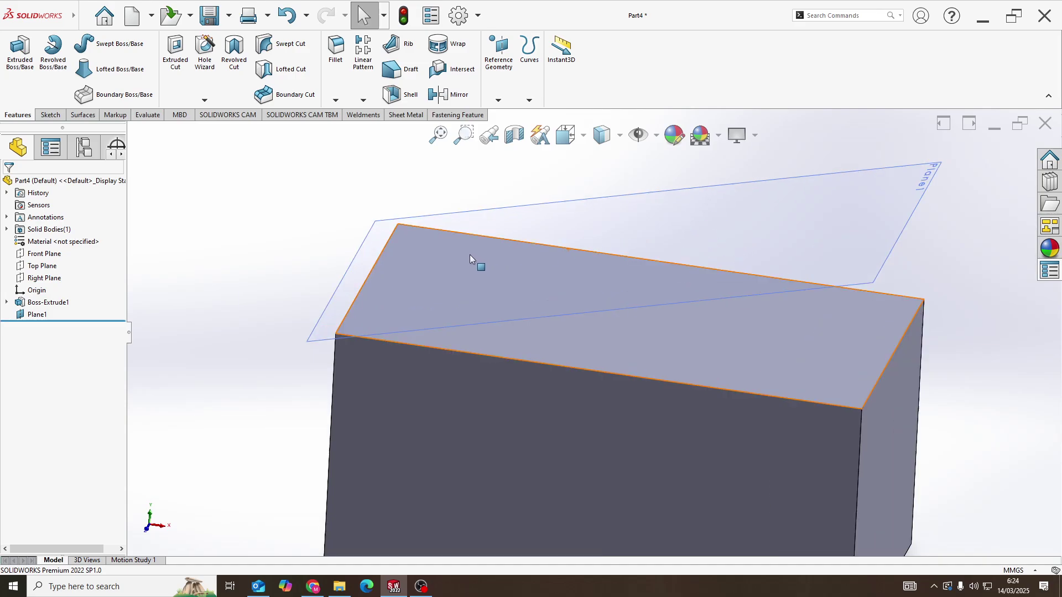
{"action": "mouse_move", "coordinate": [522, 266]}
{"action": "middle_mouse_down"}
{"action": "mouse_move", "coordinate": [526, 237]}
{"action": "mouse_move", "coordinate": [548, 273]}
{"action": "middle_mouse_up"}
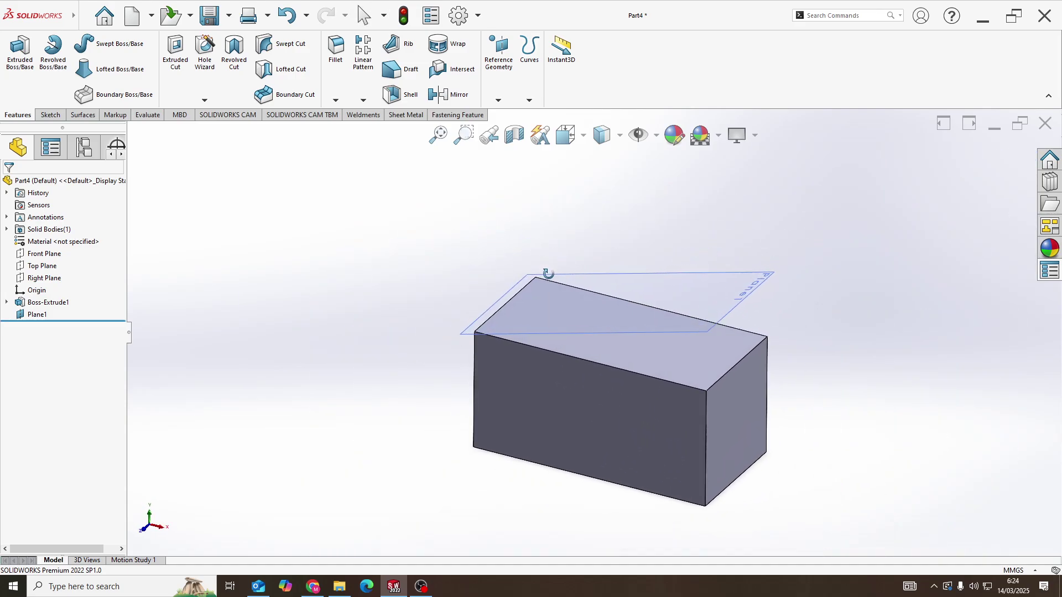
{"action": "scroll", "coordinate": [580, 305], "scroll_direction": "down", "scroll_amount": 5}
{"action": "mouse_move", "coordinate": [580, 306]}
{"action": "middle_mouse_down"}
{"action": "mouse_move", "coordinate": [575, 268]}
{"action": "mouse_move", "coordinate": [600, 265]}
{"action": "mouse_move", "coordinate": [568, 313]}
{"action": "middle_mouse_up"}
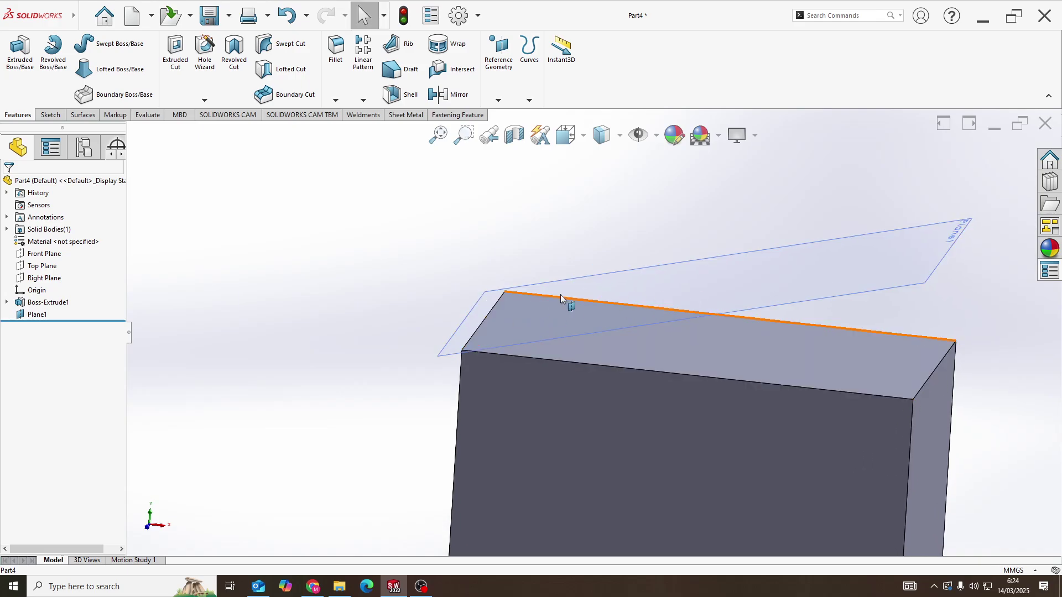
{"action": "mouse_move", "coordinate": [706, 287]}
{"action": "middle_mouse_down"}
{"action": "mouse_move", "coordinate": [629, 297]}
{"action": "mouse_move", "coordinate": [660, 297]}
{"action": "mouse_move", "coordinate": [635, 289]}
{"action": "mouse_move", "coordinate": [671, 310]}
{"action": "mouse_move", "coordinate": [682, 335]}
{"action": "mouse_move", "coordinate": [621, 335]}
{"action": "middle_mouse_up"}
{"action": "scroll", "coordinate": [656, 342], "scroll_direction": "down", "scroll_amount": 2}
{"action": "scroll", "coordinate": [497, 275], "scroll_direction": "down", "scroll_amount": 1}
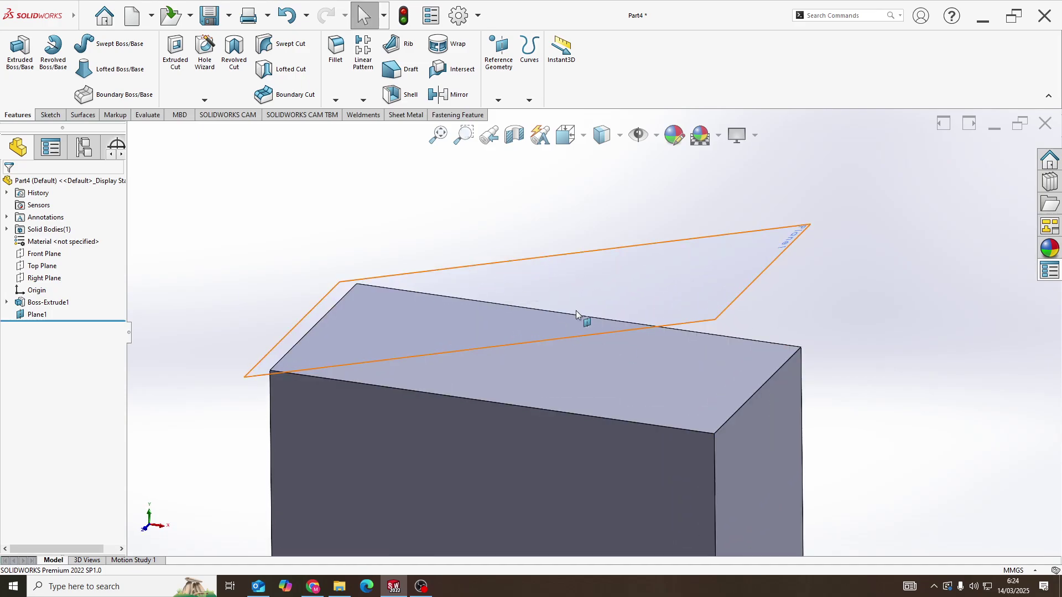
Create 3DSketch1 with points at the top front edge midpoint, top-back corner and bottom-front corner.
{"action": "left_click", "coordinate": [45, 116]}
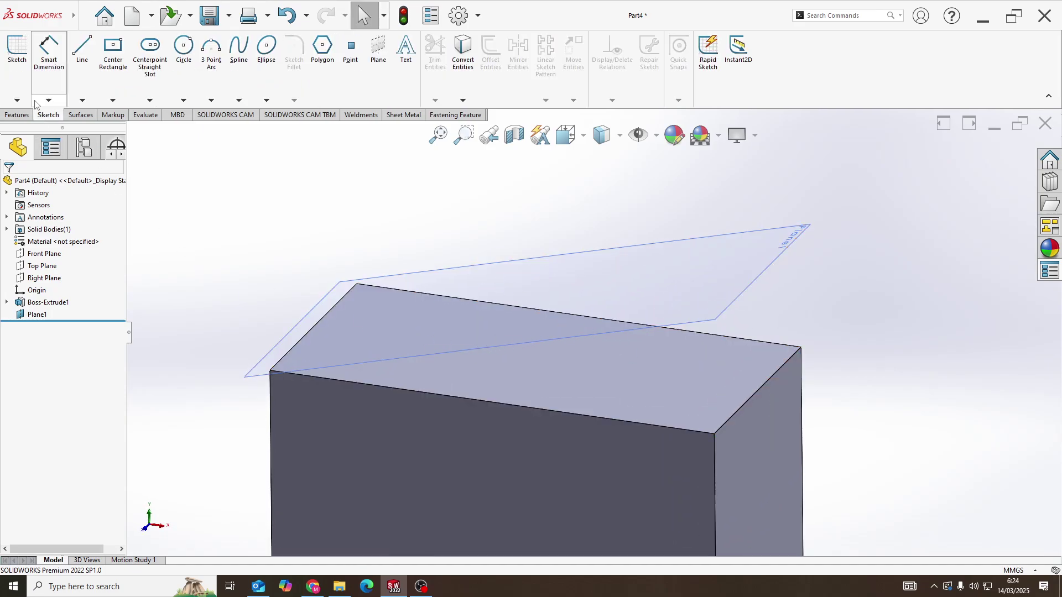
{"action": "left_click", "coordinate": [18, 100]}
{"action": "left_click", "coordinate": [37, 128]}
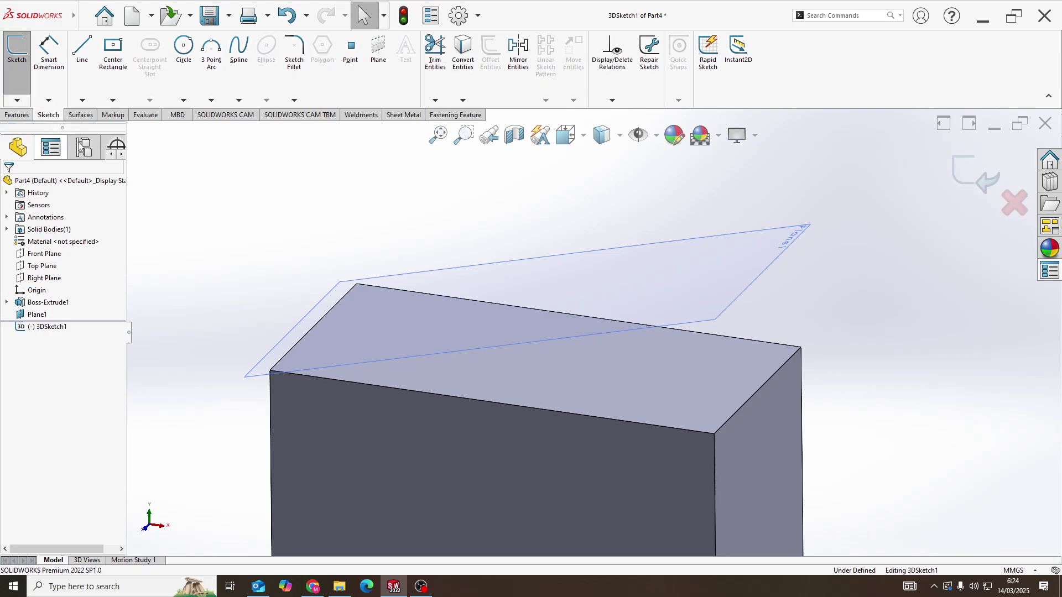
{"action": "left_click", "coordinate": [360, 75]}
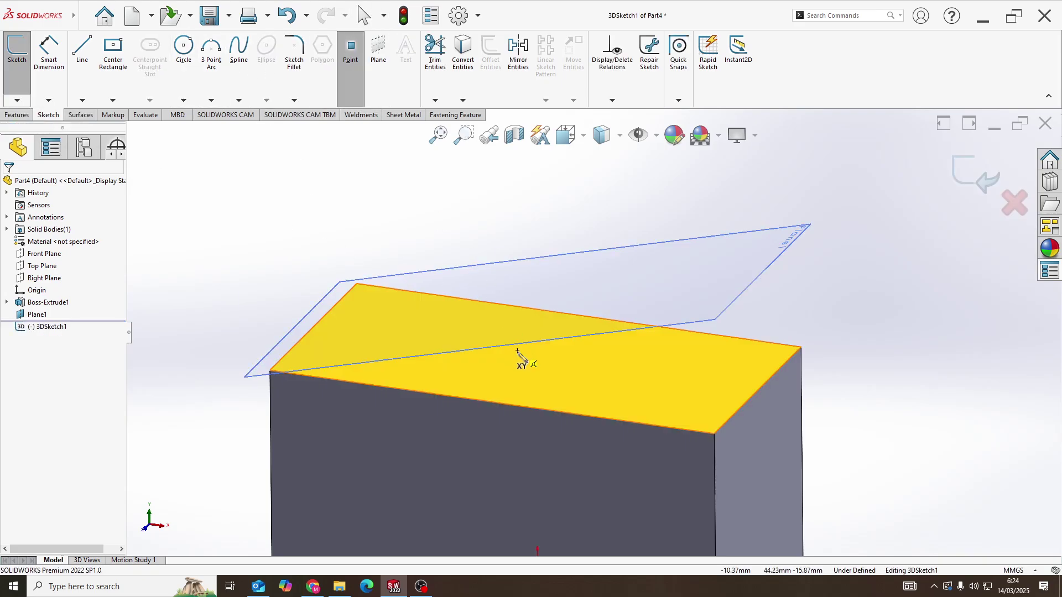
{"action": "left_click", "coordinate": [490, 402]}
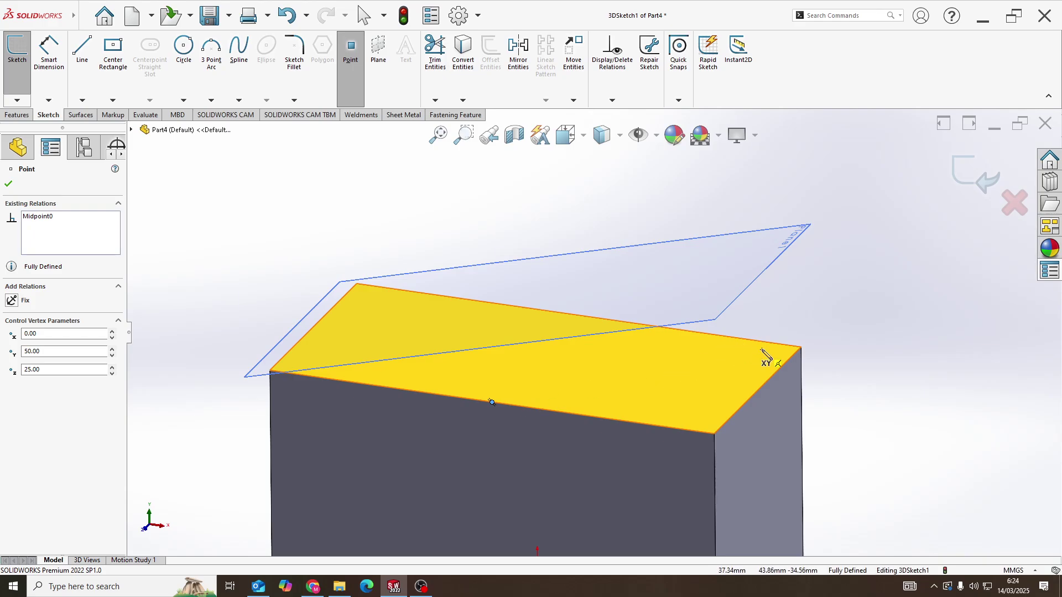
{"action": "left_click", "coordinate": [801, 348]}
{"action": "scroll", "coordinate": [706, 487], "scroll_direction": "up", "scroll_amount": 5}
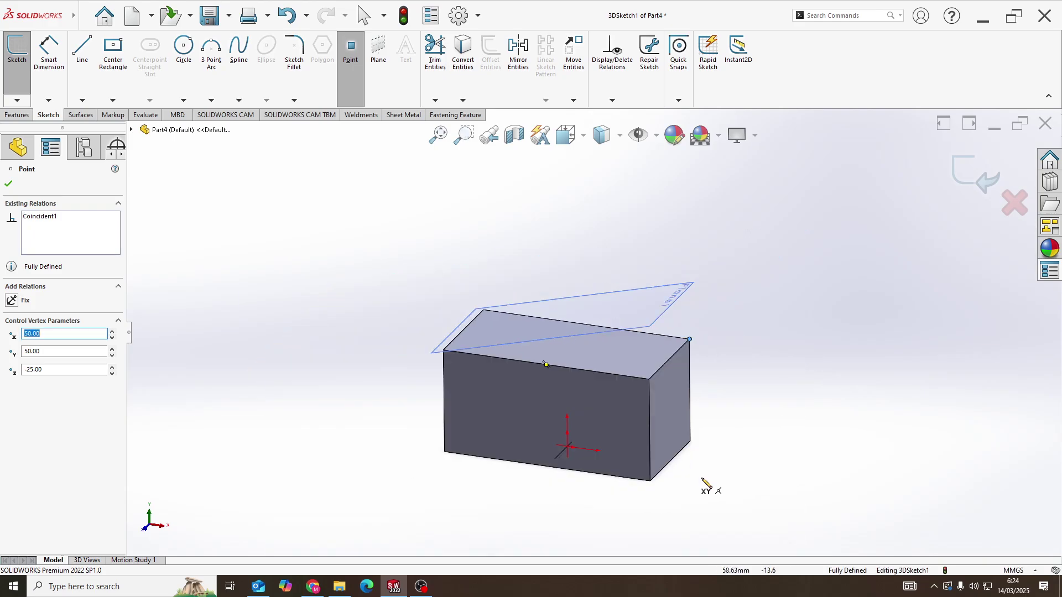
{"action": "left_click", "coordinate": [651, 482]}
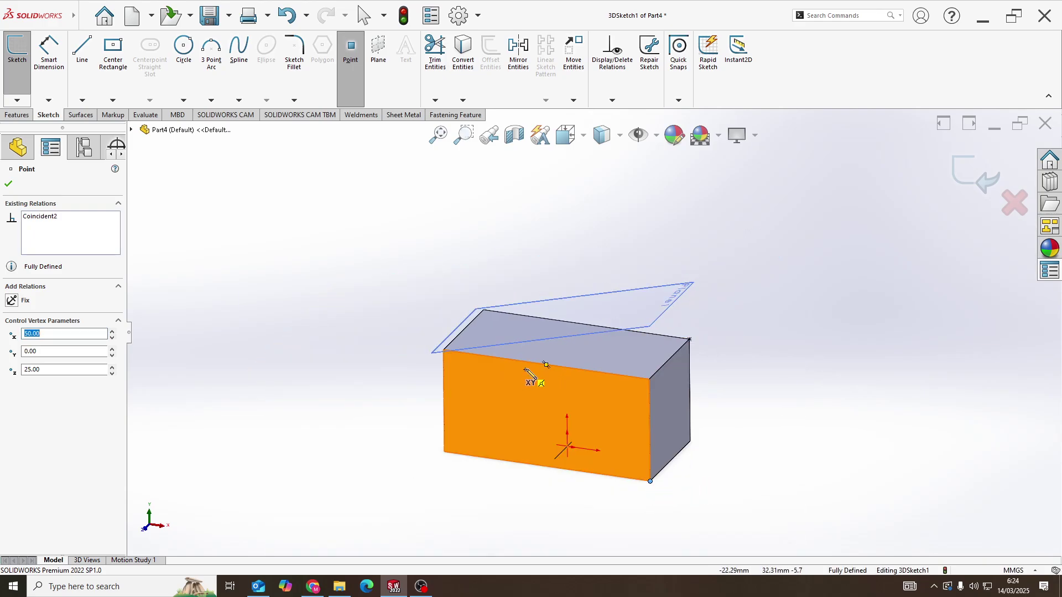
{"action": "left_click", "coordinate": [8, 184]}
{"action": "left_click", "coordinate": [973, 176]}
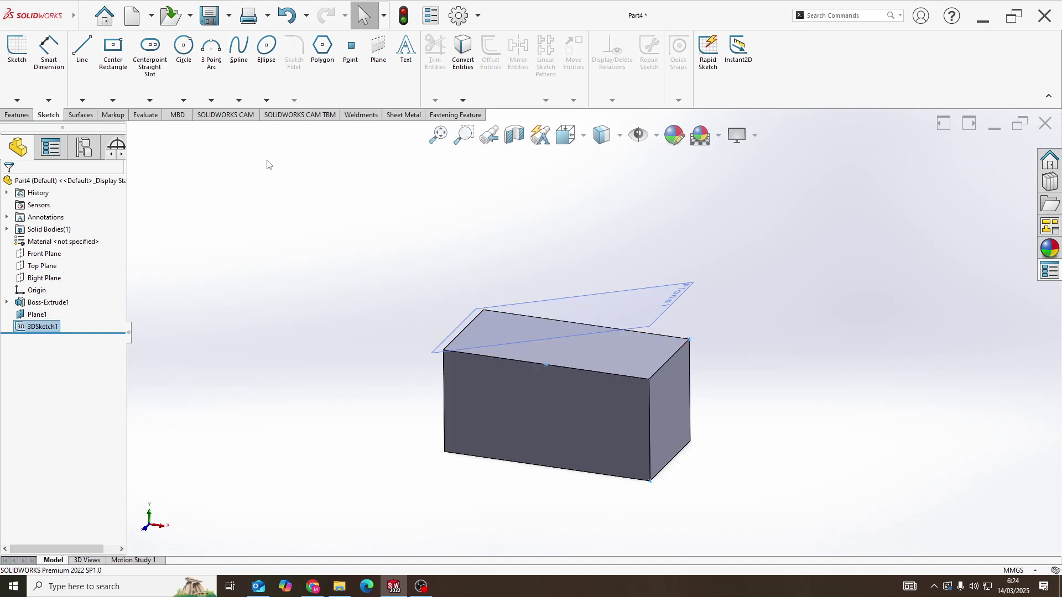
Create Plane2 through the top-edge midpoint, the top-right corner point and the bottom front corner.
{"action": "left_click", "coordinate": [16, 116]}
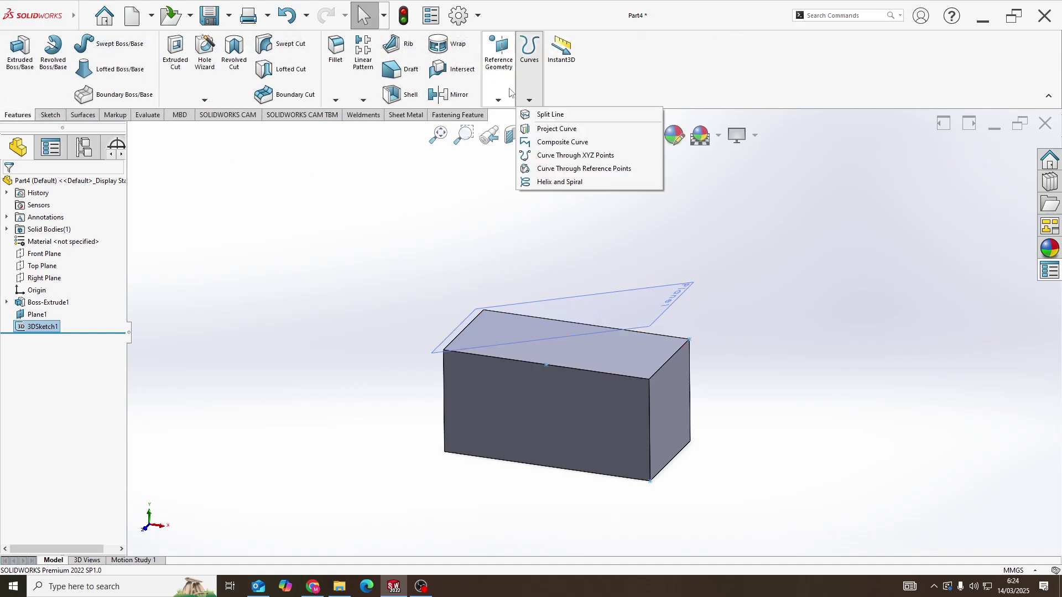
{"action": "left_click", "coordinate": [499, 100]}
{"action": "left_click", "coordinate": [506, 114]}
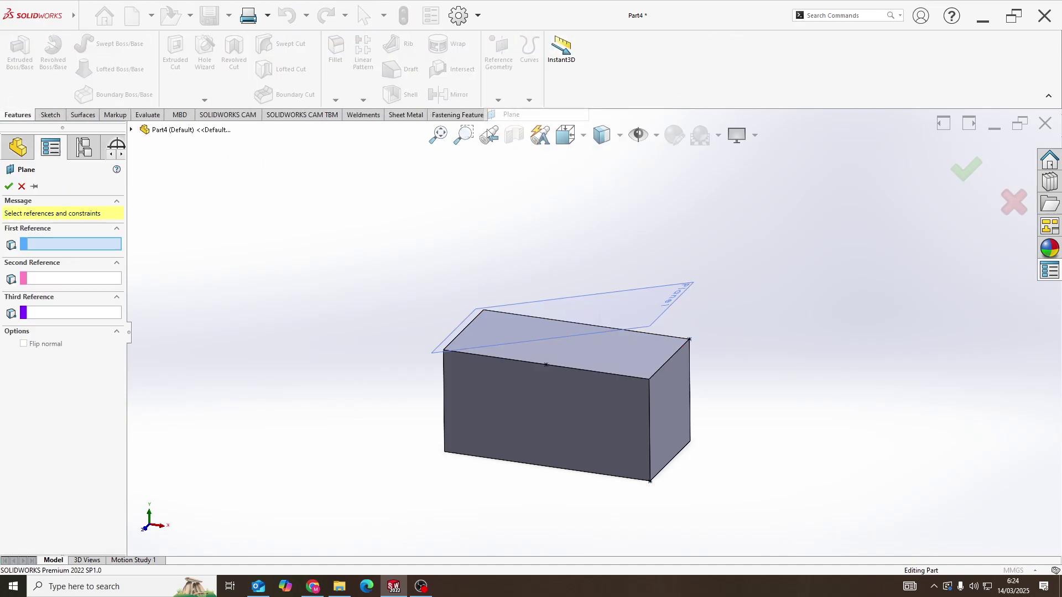
{"action": "left_click", "coordinate": [545, 365]}
{"action": "left_click", "coordinate": [690, 340]}
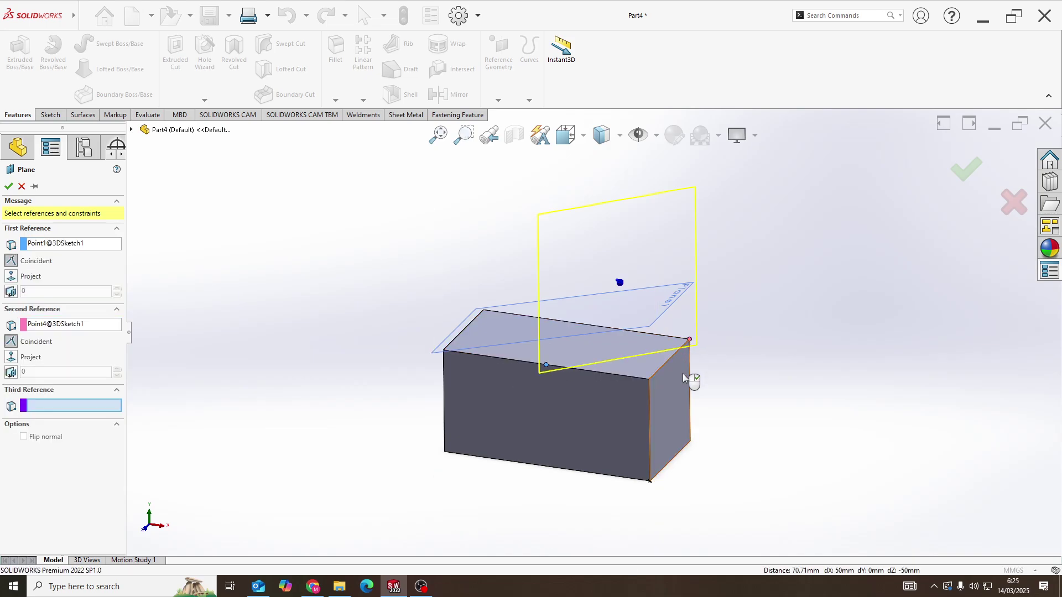
{"action": "left_click", "coordinate": [652, 479]}
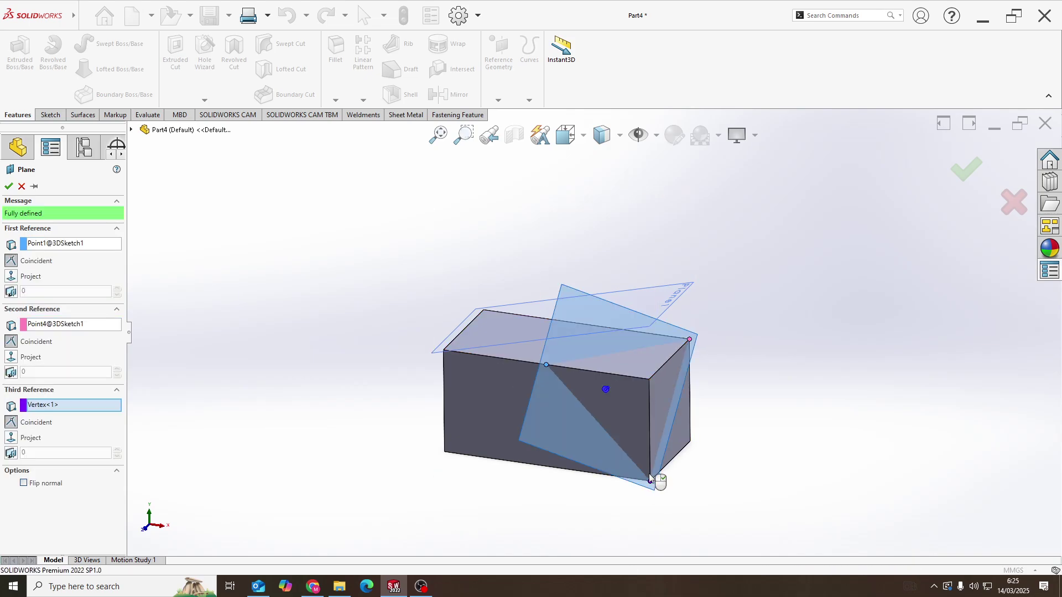
{"action": "middle_click_drag", "start_coordinate": [640, 372], "coordinate": [631, 376]}
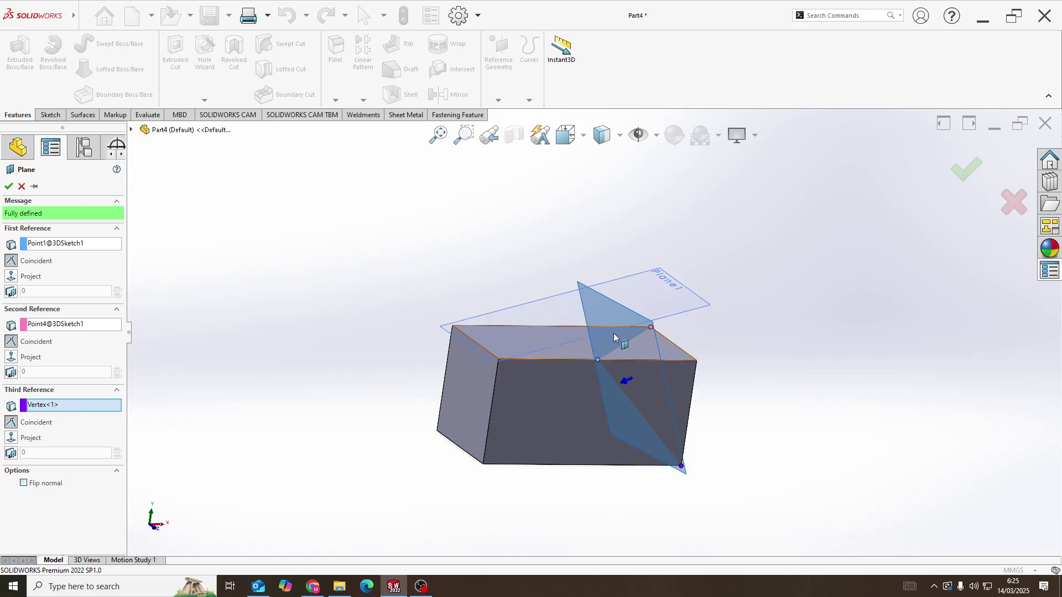
{"action": "left_click", "coordinate": [9, 186]}
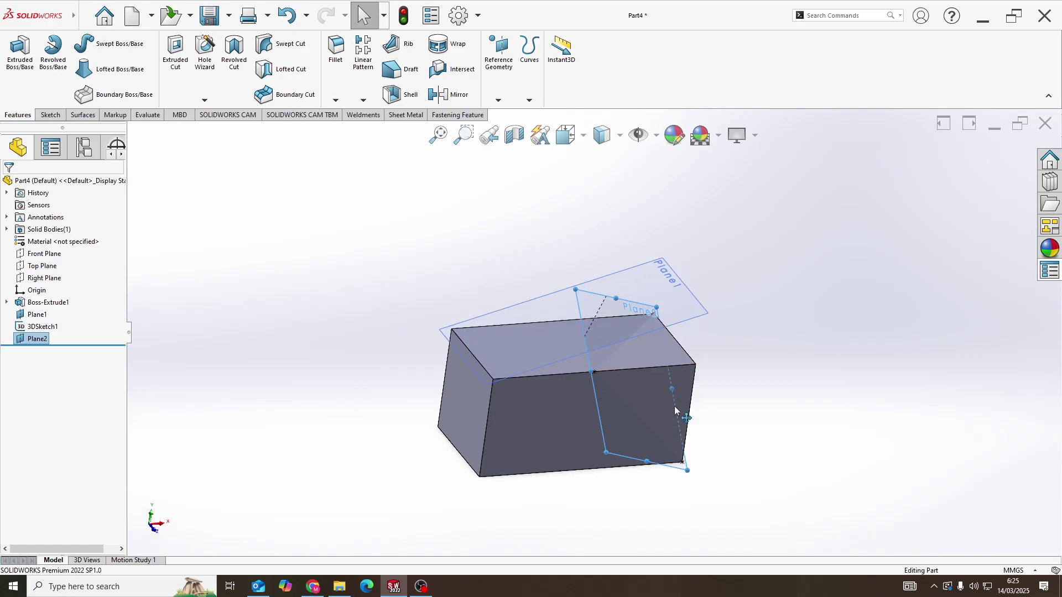
Orbit and zoom the model to inspect Plane2 from different sides.
{"action": "mouse_move", "coordinate": [613, 370]}
{"action": "middle_mouse_down"}
{"action": "mouse_move", "coordinate": [653, 370]}
{"action": "mouse_move", "coordinate": [501, 369]}
{"action": "middle_mouse_up"}
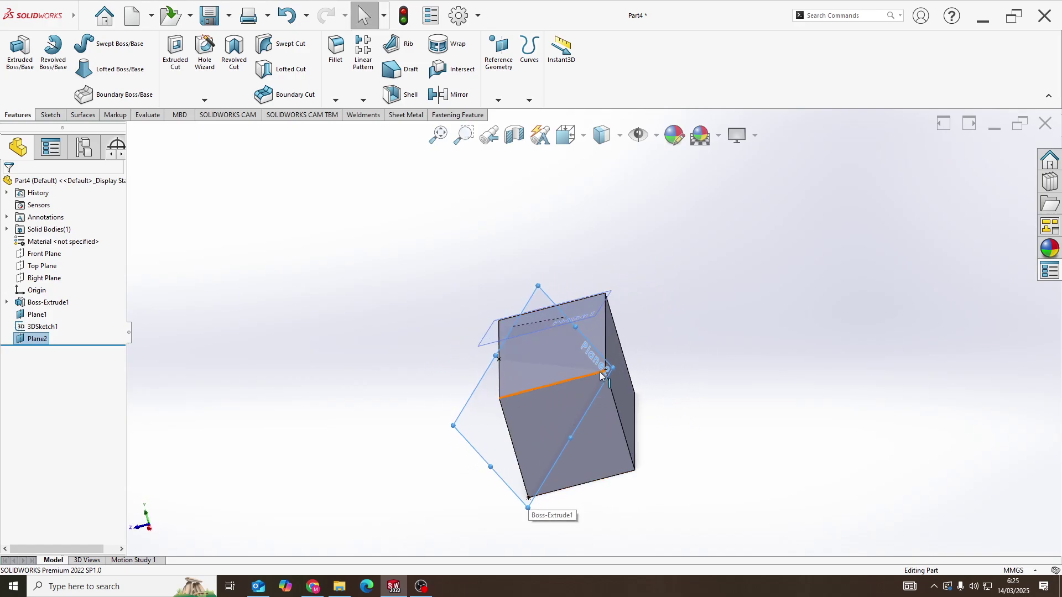
{"action": "middle_click_drag", "start_coordinate": [497, 363], "coordinate": [655, 366]}
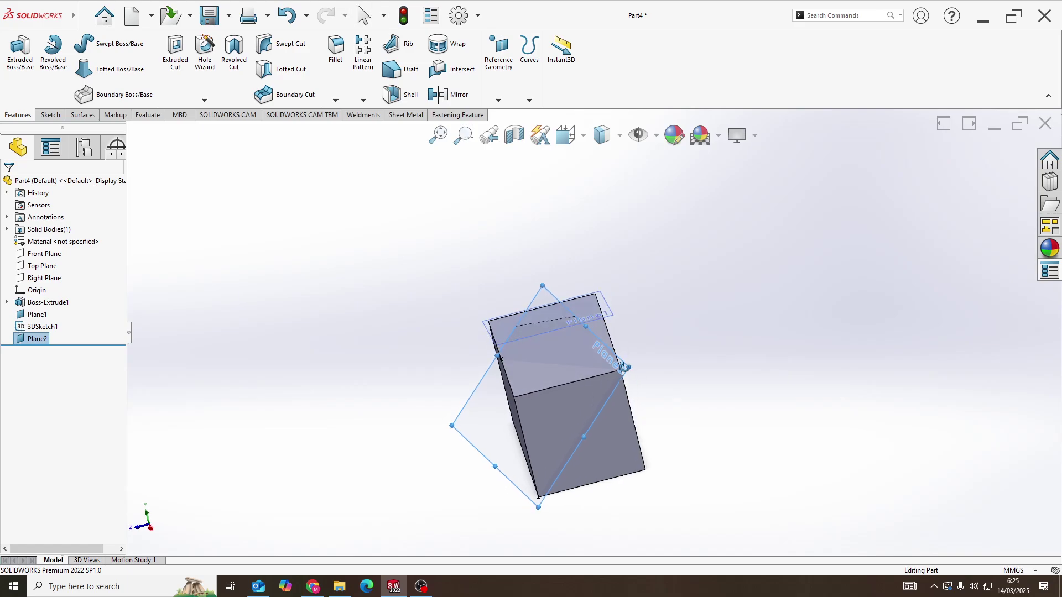
{"action": "scroll", "coordinate": [656, 366], "scroll_direction": "down", "scroll_amount": 2}
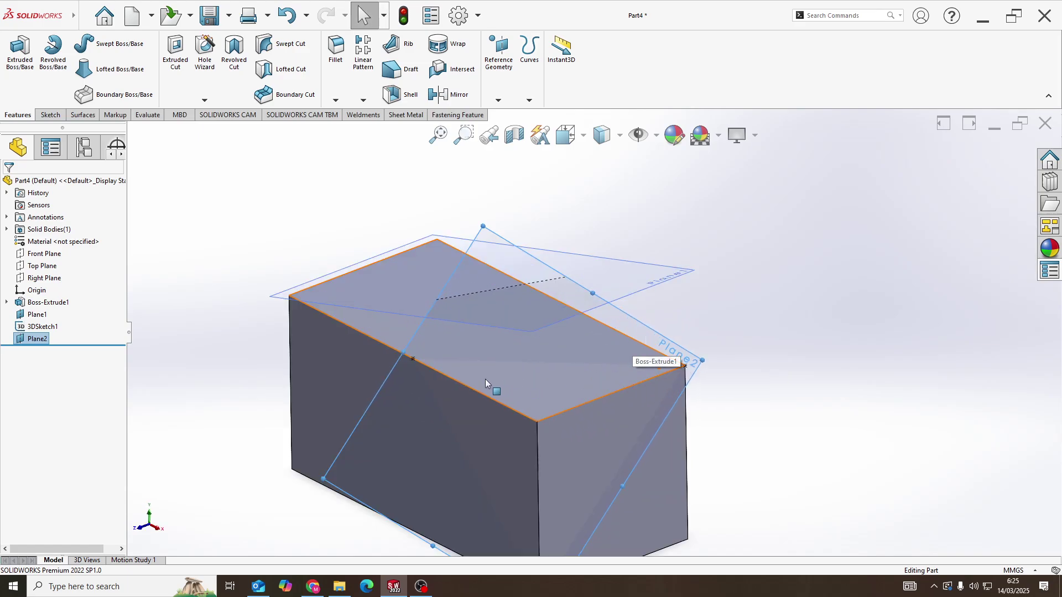
{"action": "scroll", "coordinate": [556, 339], "scroll_direction": "up", "scroll_amount": 3}
{"action": "scroll", "coordinate": [557, 339], "scroll_direction": "down", "scroll_amount": 2}
{"action": "scroll", "coordinate": [595, 356], "scroll_direction": "up", "scroll_amount": 2}
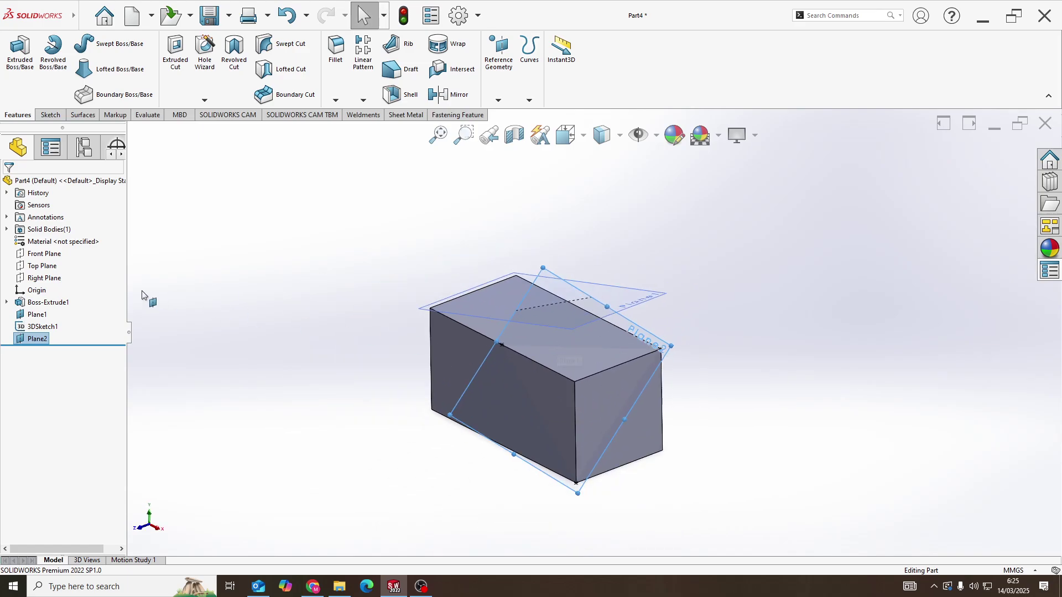
Sketch three chained lines on Plane2 forming a triangle: midpoint, bottom corner, top-right corner.
{"action": "right_click", "coordinate": [628, 330]}
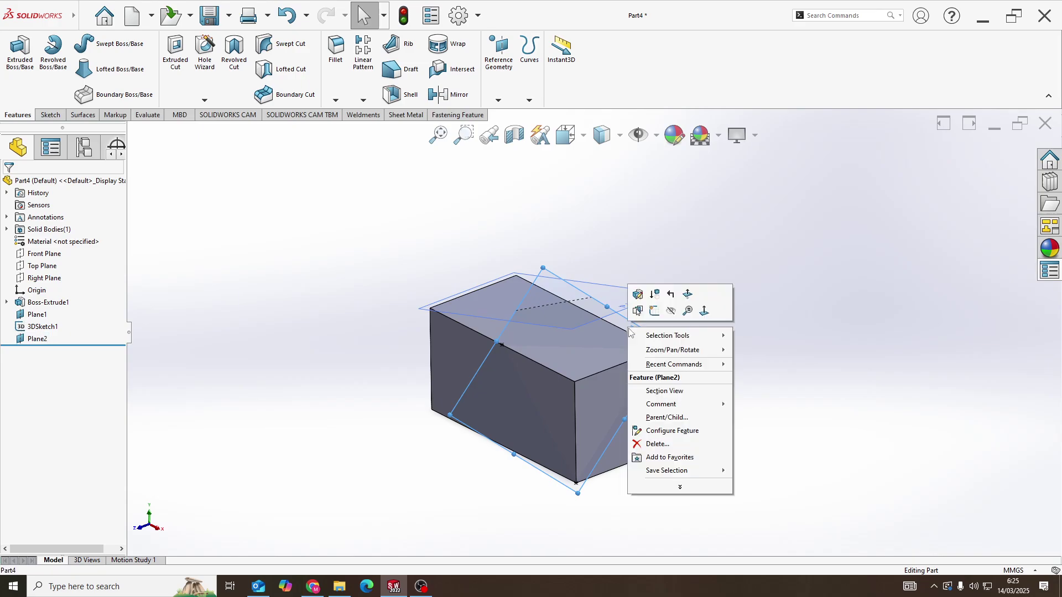
{"action": "left_click", "coordinate": [647, 292]}
{"action": "middle_click_drag", "start_coordinate": [454, 284], "coordinate": [505, 309]}
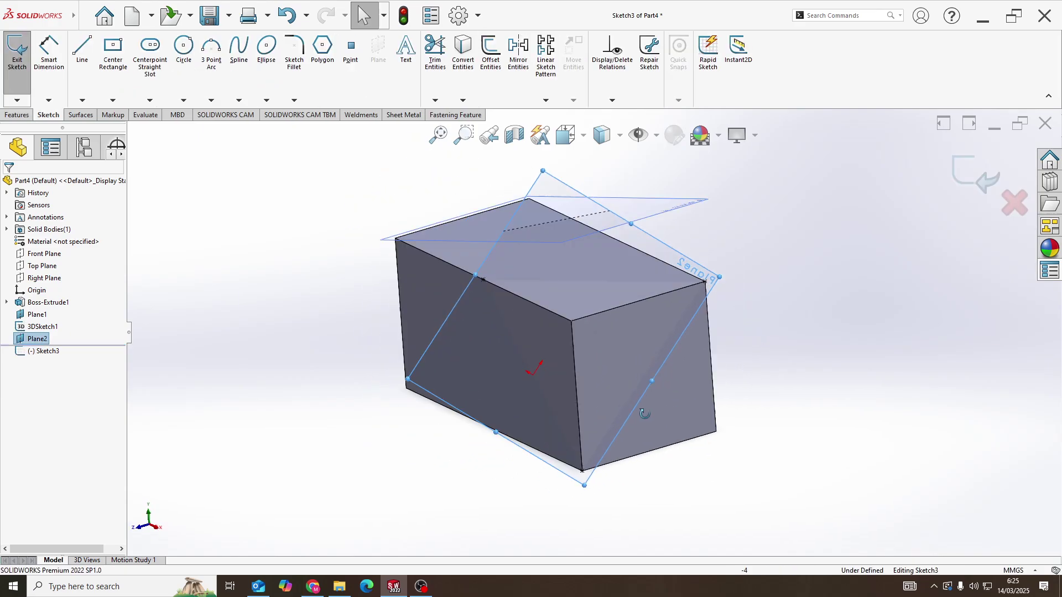
{"action": "left_click", "coordinate": [82, 51]}
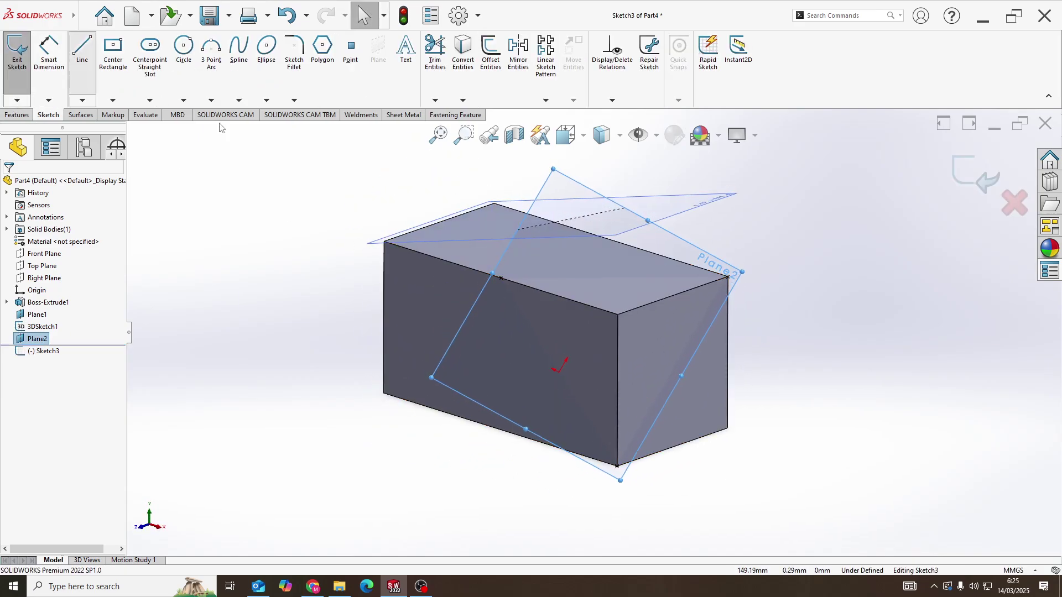
{"action": "left_click", "coordinate": [501, 278]}
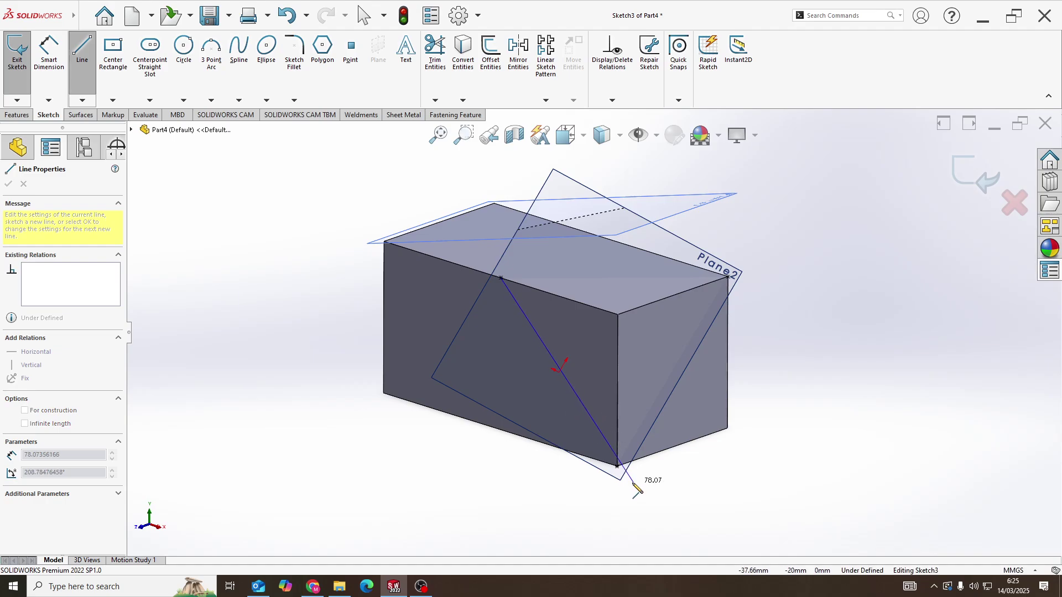
{"action": "left_click", "coordinate": [618, 466]}
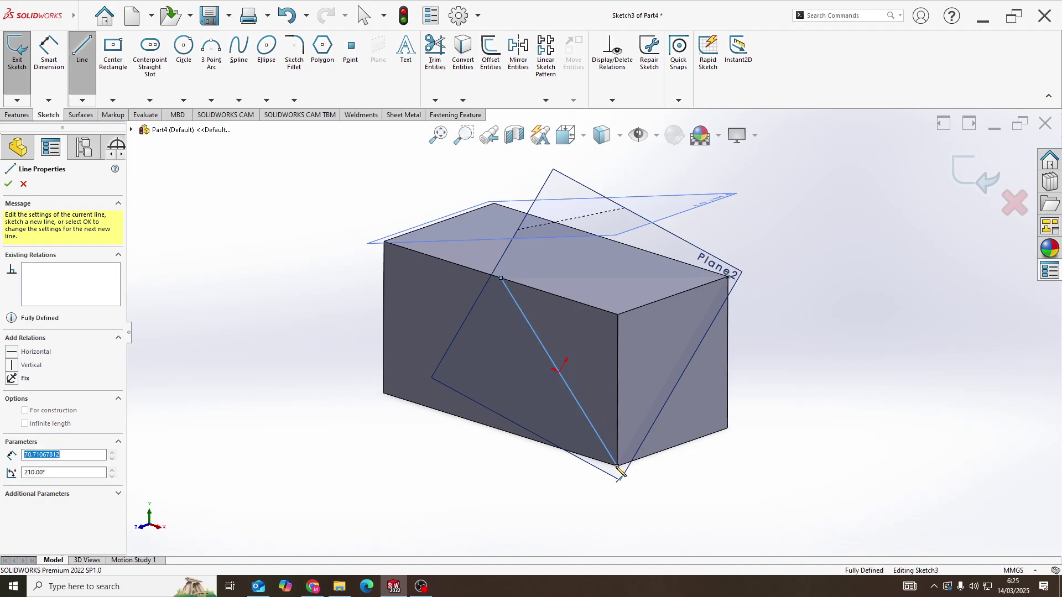
{"action": "left_click", "coordinate": [728, 277]}
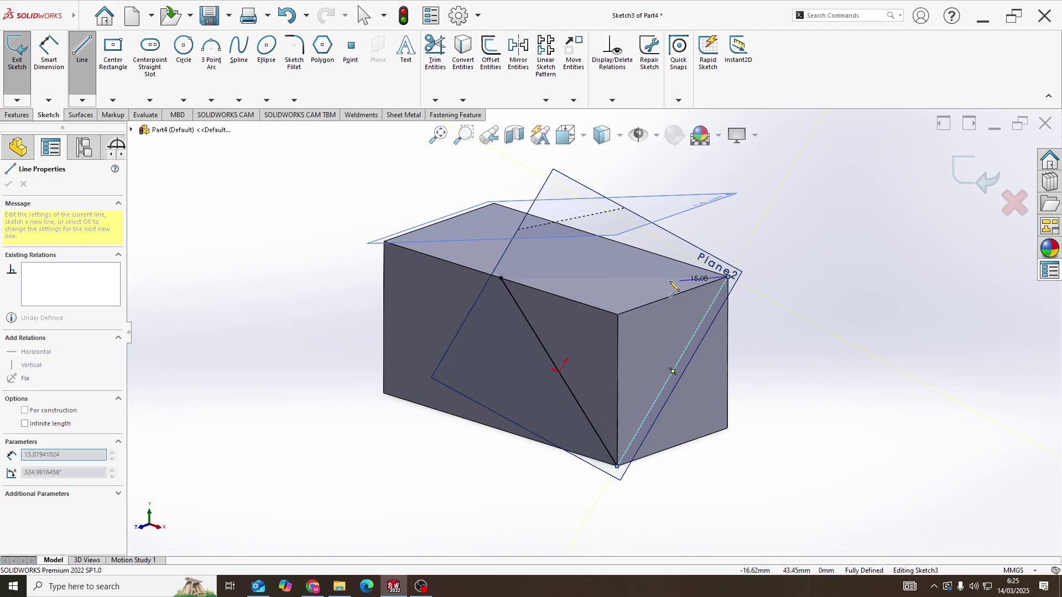
{"action": "left_click", "coordinate": [501, 279]}
{"action": "left_click", "coordinate": [15, 115]}
Apply a trial extruded cut through the block using the triangle sketch.
{"action": "left_click", "coordinate": [175, 55]}
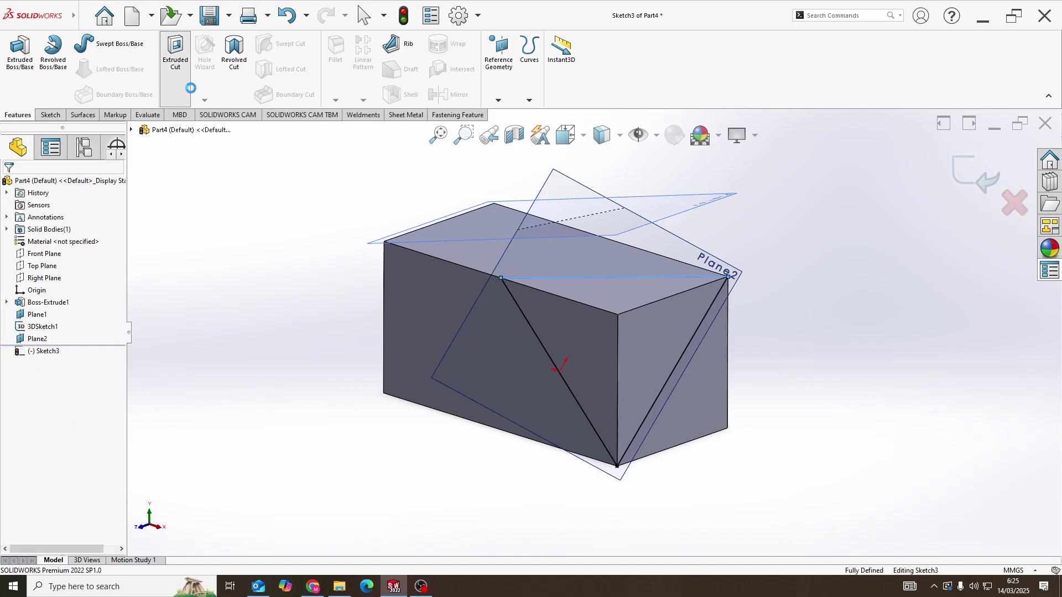
{"action": "middle_click_drag", "start_coordinate": [419, 331], "coordinate": [374, 327]}
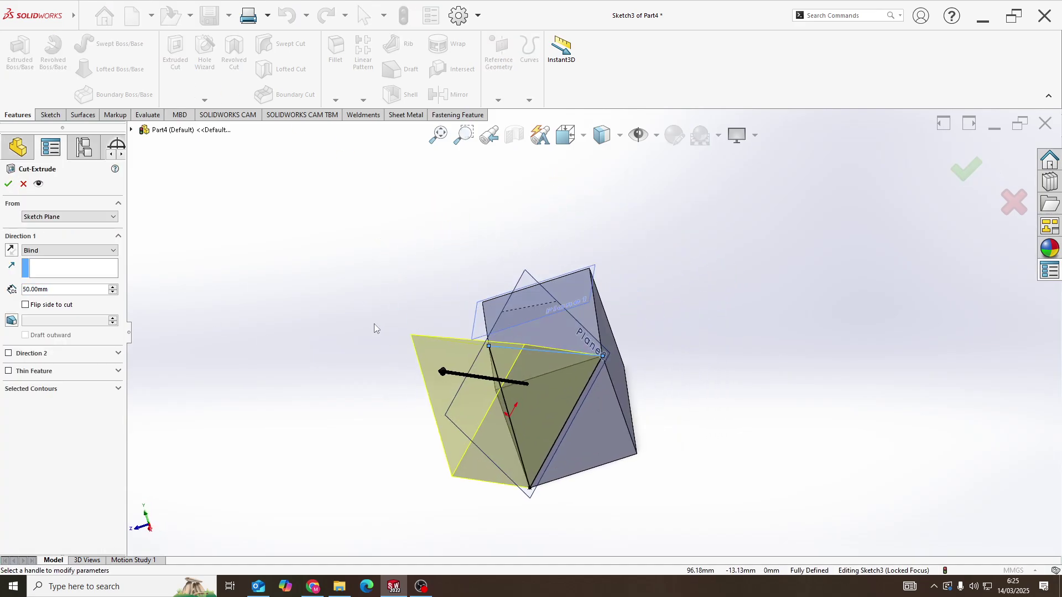
{"action": "left_click", "coordinate": [7, 183]}
{"action": "mouse_move", "coordinate": [526, 290]}
{"action": "middle_mouse_down"}
{"action": "mouse_move", "coordinate": [572, 344]}
{"action": "mouse_move", "coordinate": [667, 313]}
{"action": "mouse_move", "coordinate": [546, 336]}
{"action": "middle_mouse_up"}
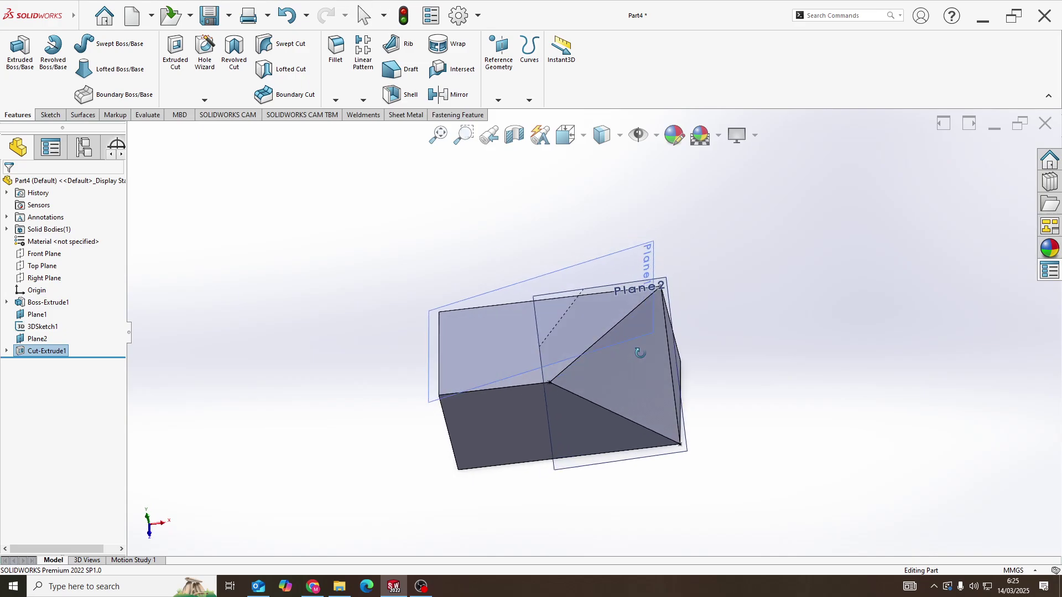
Hide and reshow the body, then delete Cut-Extrude1, leaving Sketch3 standing alone.
{"action": "right_click", "coordinate": [22, 352]}
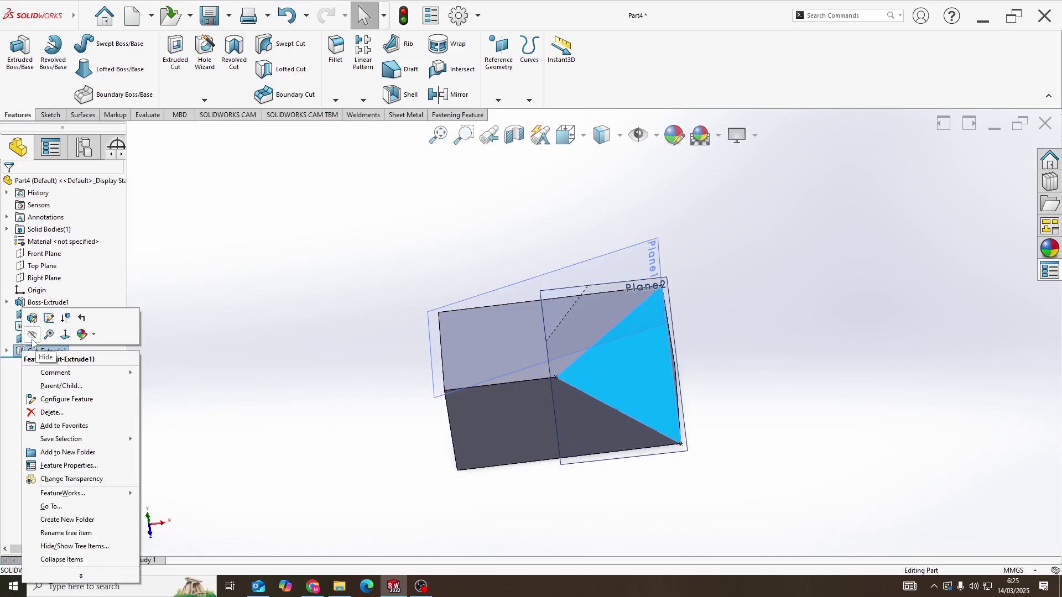
{"action": "left_click", "coordinate": [32, 340]}
{"action": "right_click", "coordinate": [31, 351]}
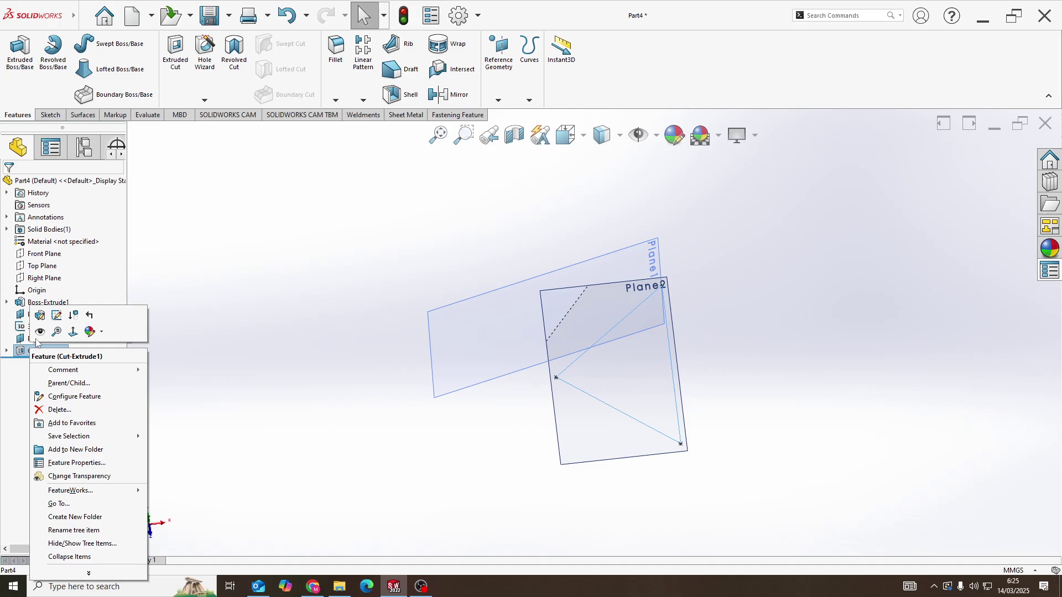
{"action": "left_click", "coordinate": [39, 333]}
{"action": "right_click", "coordinate": [36, 351]}
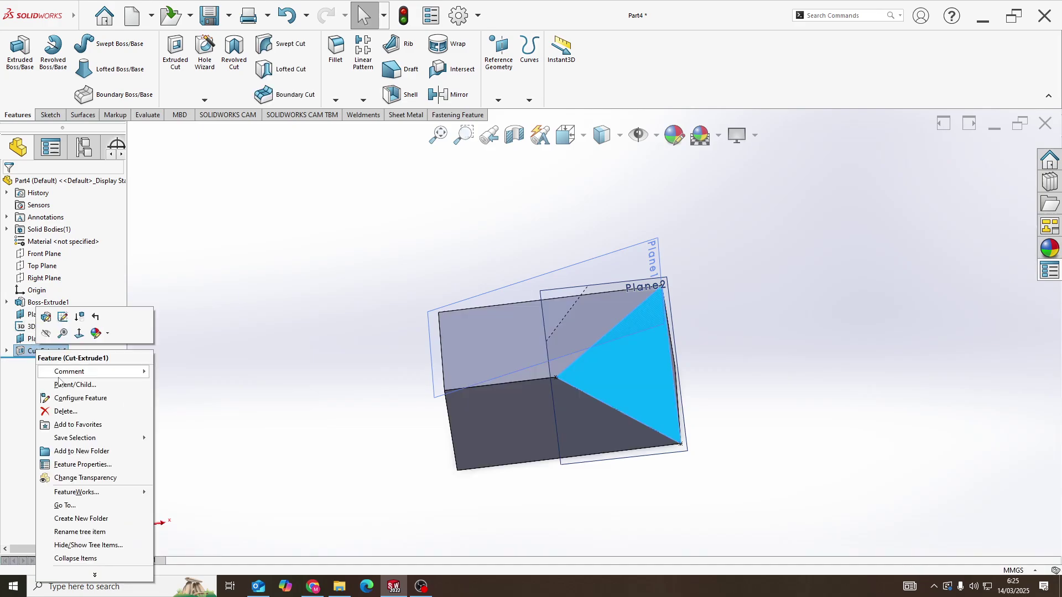
{"action": "left_click", "coordinate": [67, 411]}
{"action": "left_click", "coordinate": [448, 155]}
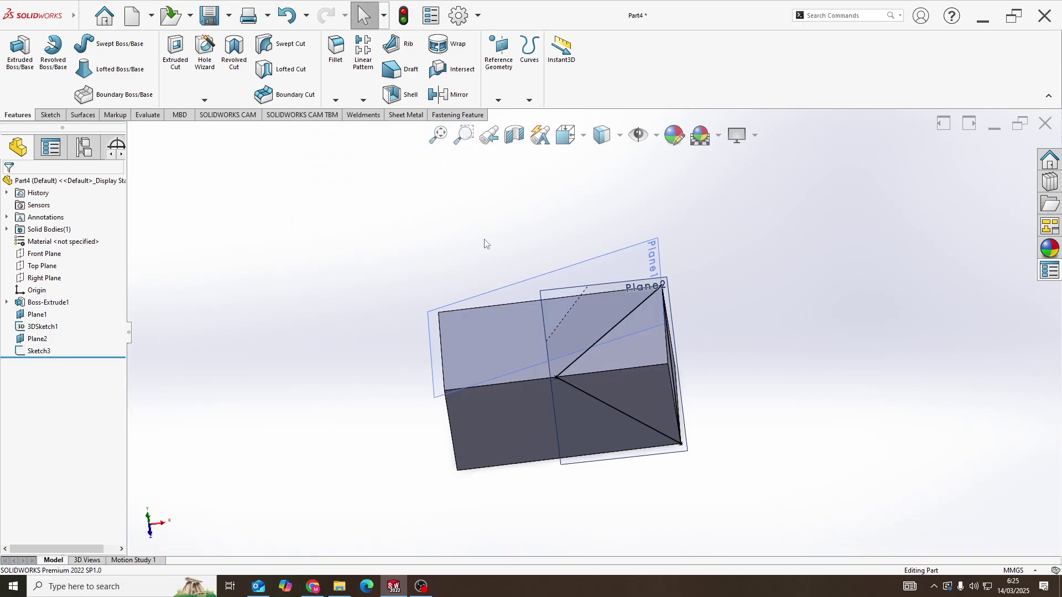
{"action": "mouse_move", "coordinate": [484, 239]}
{"action": "middle_mouse_down"}
{"action": "mouse_move", "coordinate": [443, 372]}
{"action": "mouse_move", "coordinate": [517, 434]}
{"action": "mouse_move", "coordinate": [602, 360]}
{"action": "mouse_move", "coordinate": [495, 354]}
{"action": "middle_mouse_up"}
{"action": "mouse_move", "coordinate": [486, 325]}
{"action": "middle_mouse_down"}
{"action": "mouse_move", "coordinate": [645, 316]}
{"action": "mouse_move", "coordinate": [513, 303]}
{"action": "mouse_move", "coordinate": [505, 273]}
{"action": "mouse_move", "coordinate": [540, 342]}
{"action": "middle_mouse_up"}
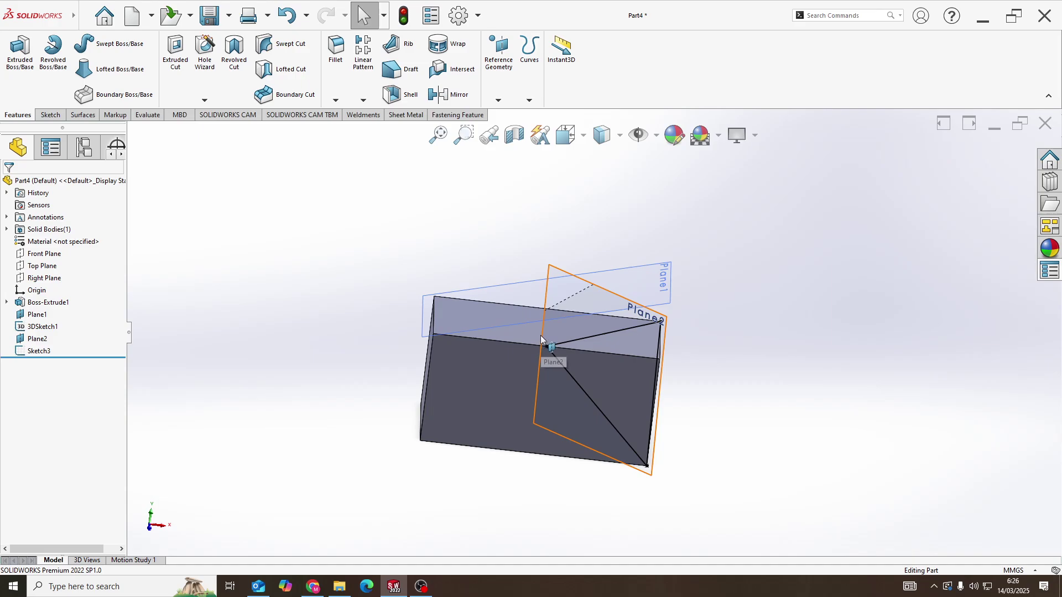
{"action": "scroll", "coordinate": [540, 336], "scroll_direction": "up", "scroll_amount": 3}
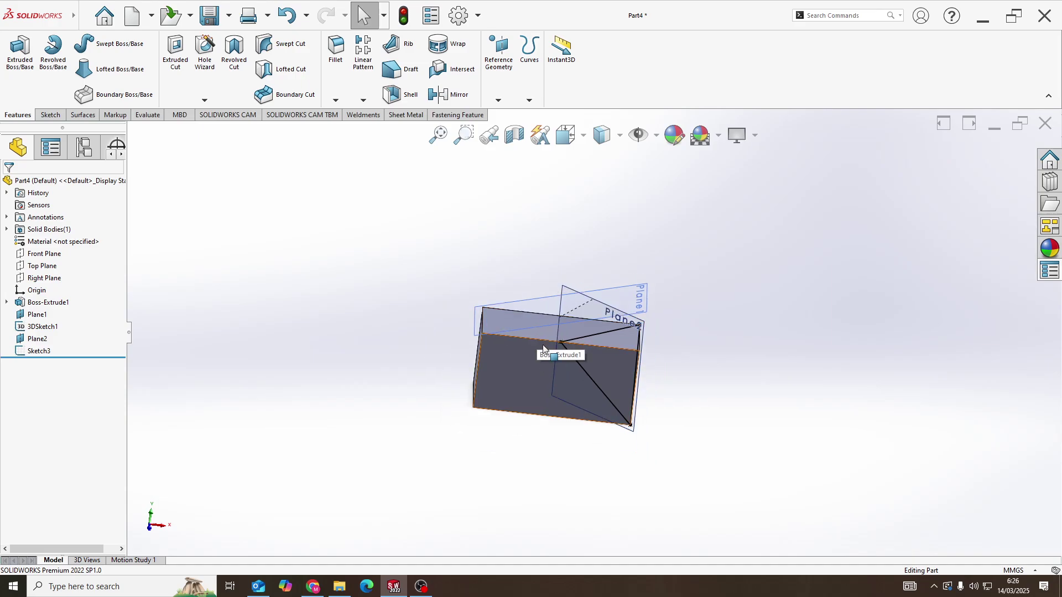
{"action": "middle_click_drag", "start_coordinate": [540, 375], "coordinate": [529, 357]}
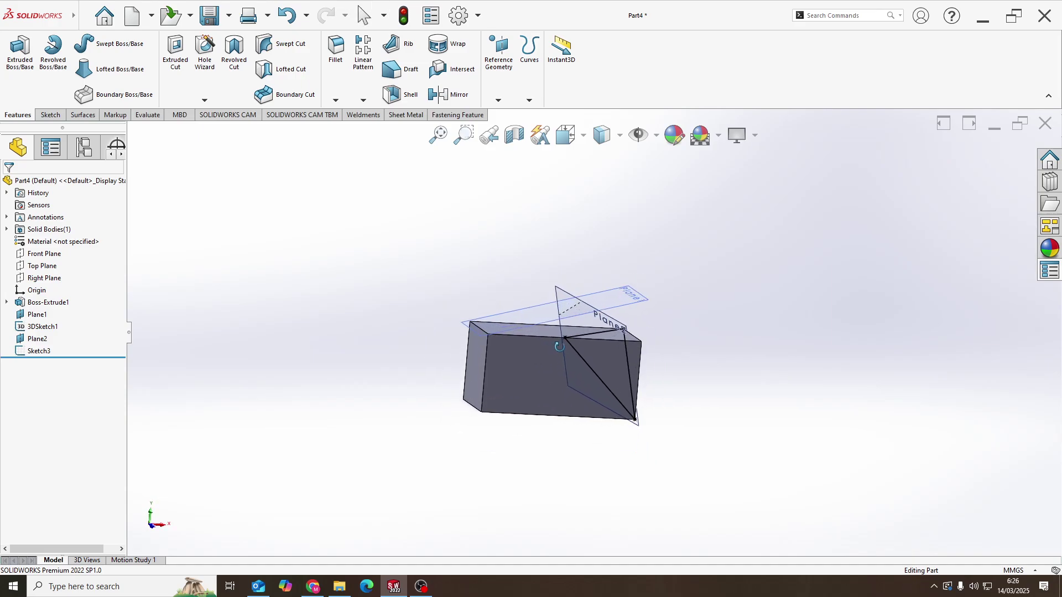
{"action": "scroll", "coordinate": [529, 357], "scroll_direction": "down", "scroll_amount": 3}
{"action": "mouse_move", "coordinate": [441, 354]}
{"action": "middle_mouse_down"}
{"action": "mouse_move", "coordinate": [478, 354]}
{"action": "mouse_move", "coordinate": [447, 364]}
{"action": "middle_mouse_up"}
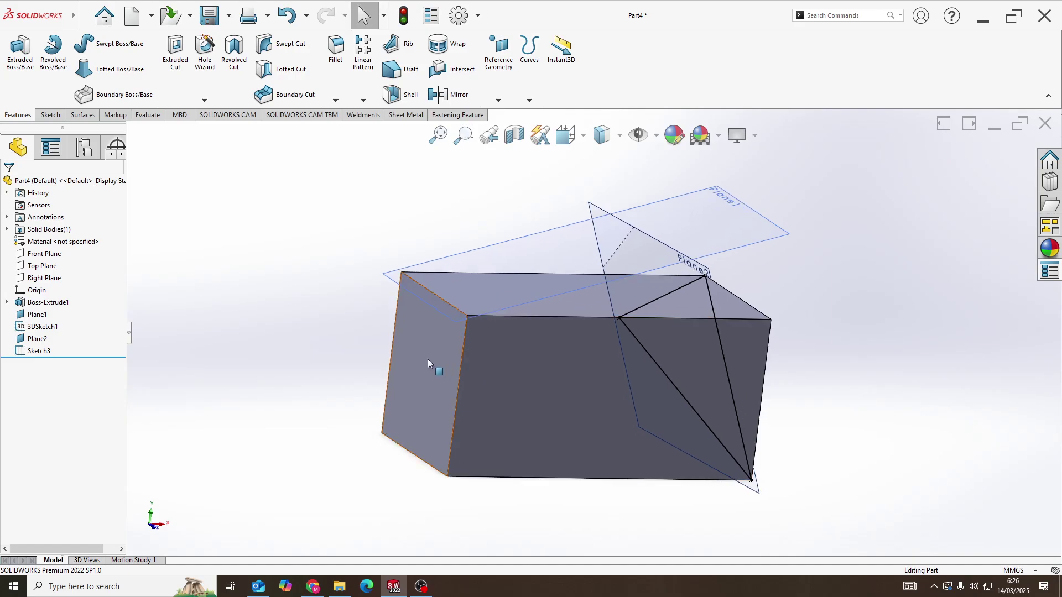
View the end face normal and draw a circle centred on the diagonal line.
{"action": "right_click", "coordinate": [428, 364]}
{"action": "left_click", "coordinate": [448, 334]}
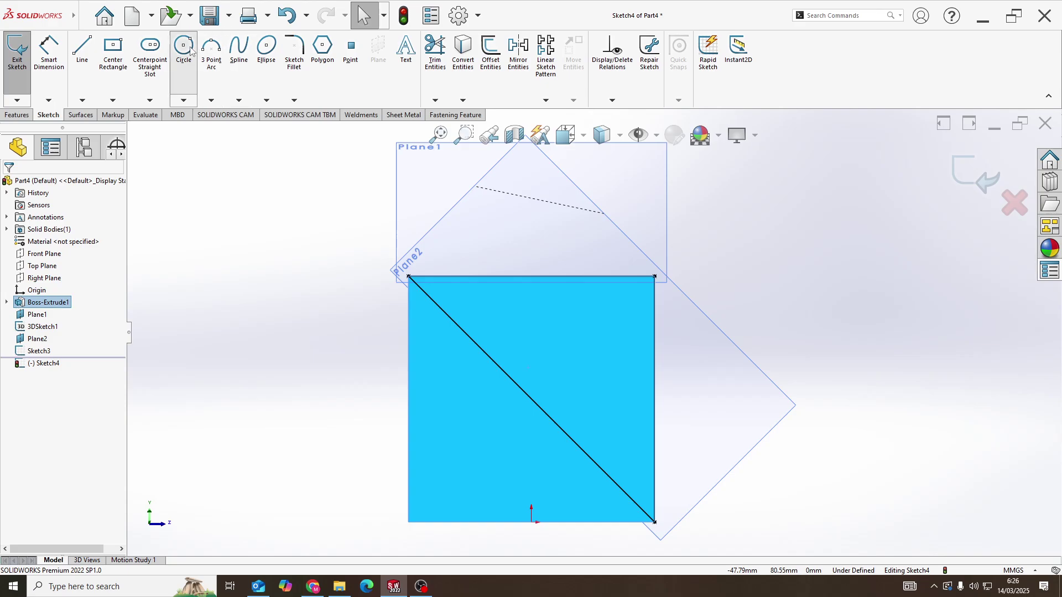
{"action": "left_click", "coordinate": [184, 47]}
{"action": "left_click", "coordinate": [530, 390]}
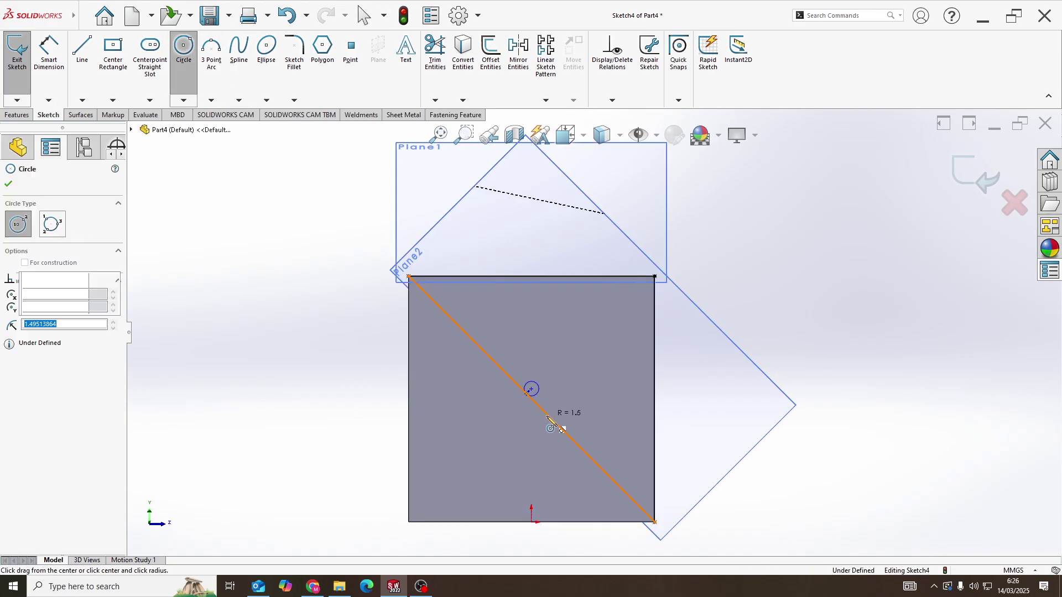
{"action": "left_click", "coordinate": [551, 422]}
{"action": "scroll", "coordinate": [545, 408], "scroll_direction": "down", "scroll_amount": 2}
{"action": "key", "text": "Escape"}
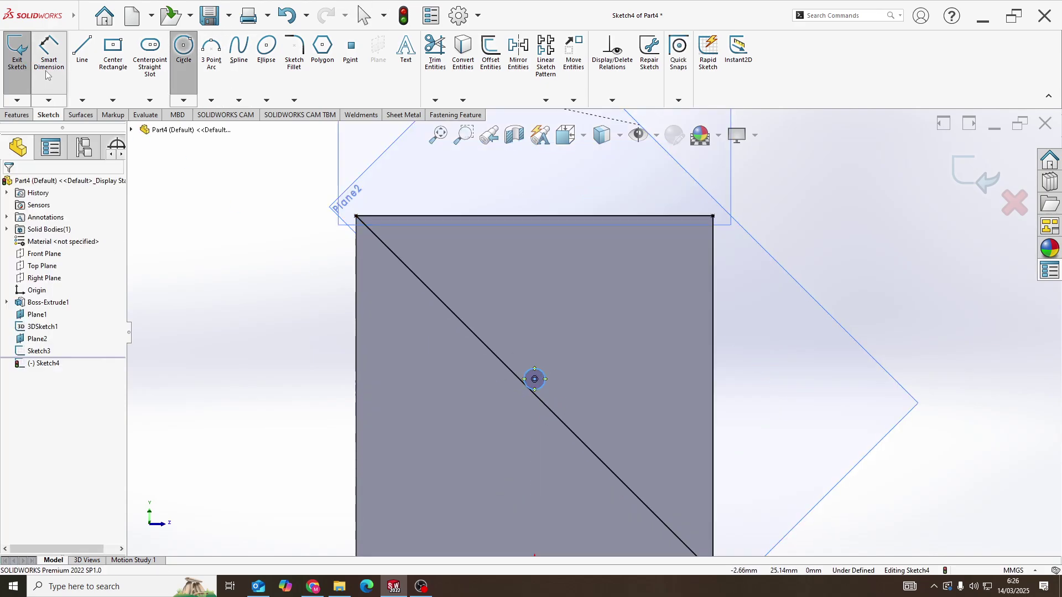
Dimension the circle's diameter to 15 mm, placing the dimension left of the block.
{"action": "left_click", "coordinate": [48, 75]}
{"action": "left_click", "coordinate": [535, 390]}
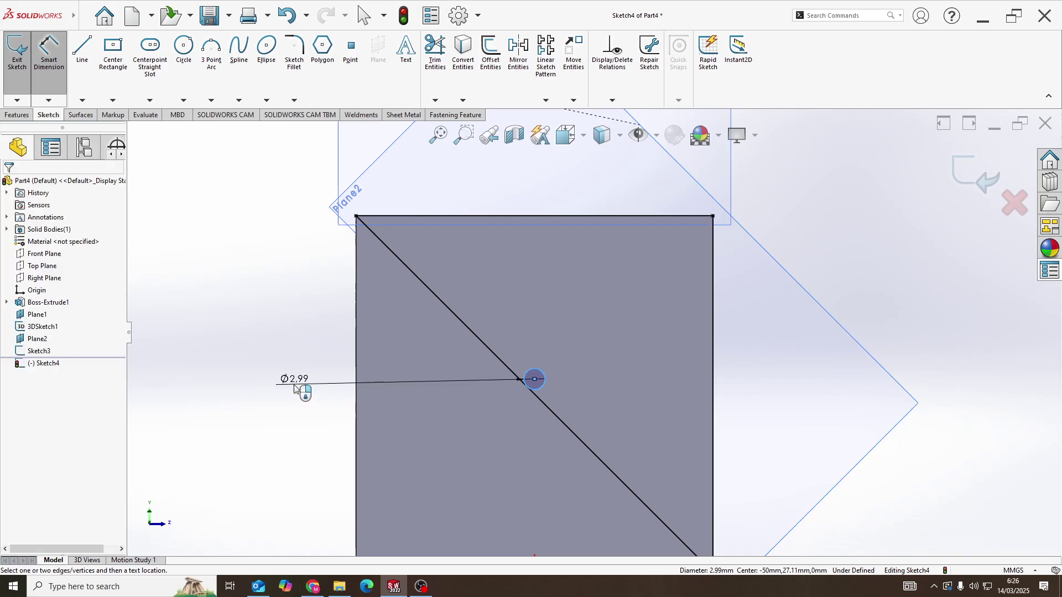
{"action": "left_click", "coordinate": [294, 388]}
{"action": "type", "text": "16"}
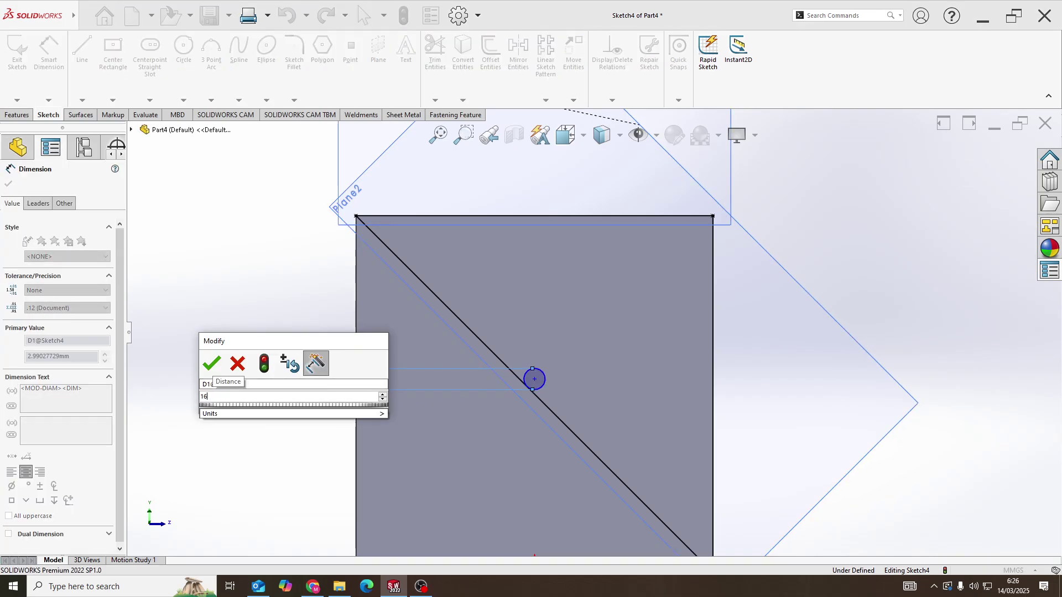
{"action": "key", "text": "Return"}
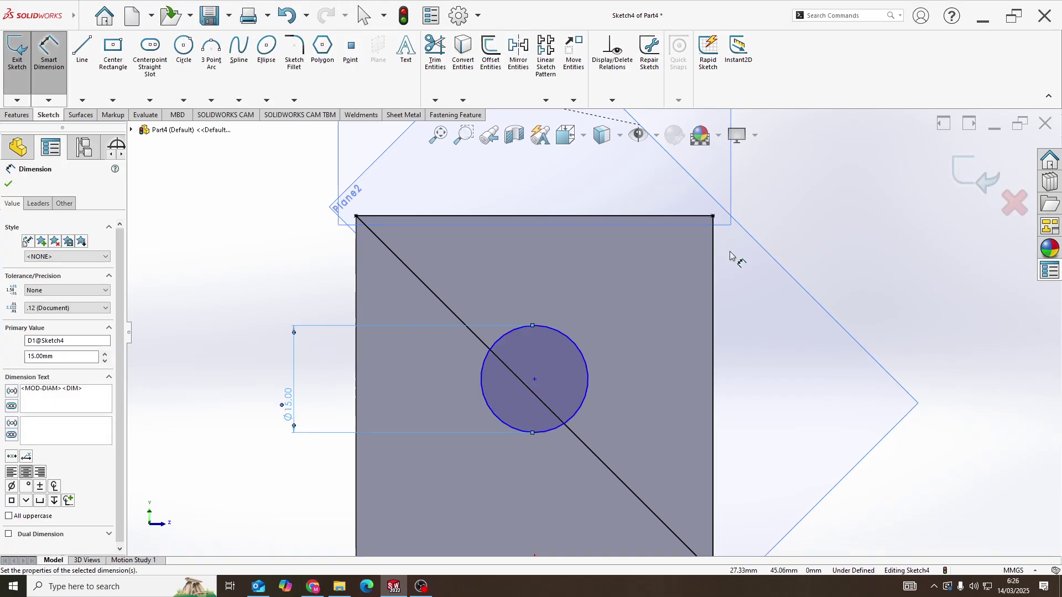
{"action": "middle_click_drag", "start_coordinate": [730, 253], "coordinate": [1, 151]}
Extrude-cut the 15 mm circle as a 5 mm blind hole, creating Cut-Extrude2.
{"action": "left_click", "coordinate": [16, 115]}
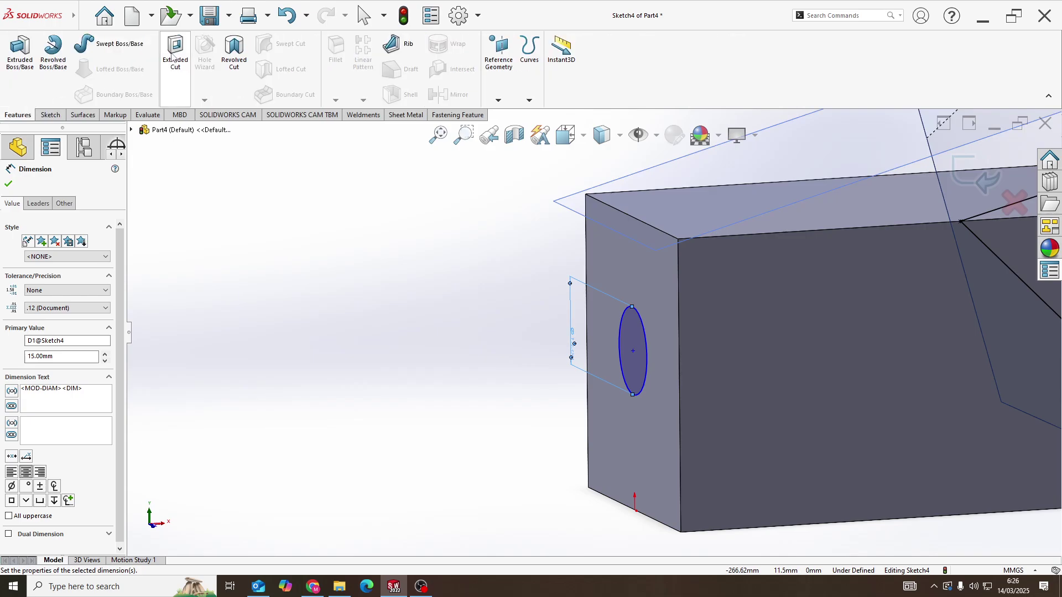
{"action": "left_click", "coordinate": [175, 52]}
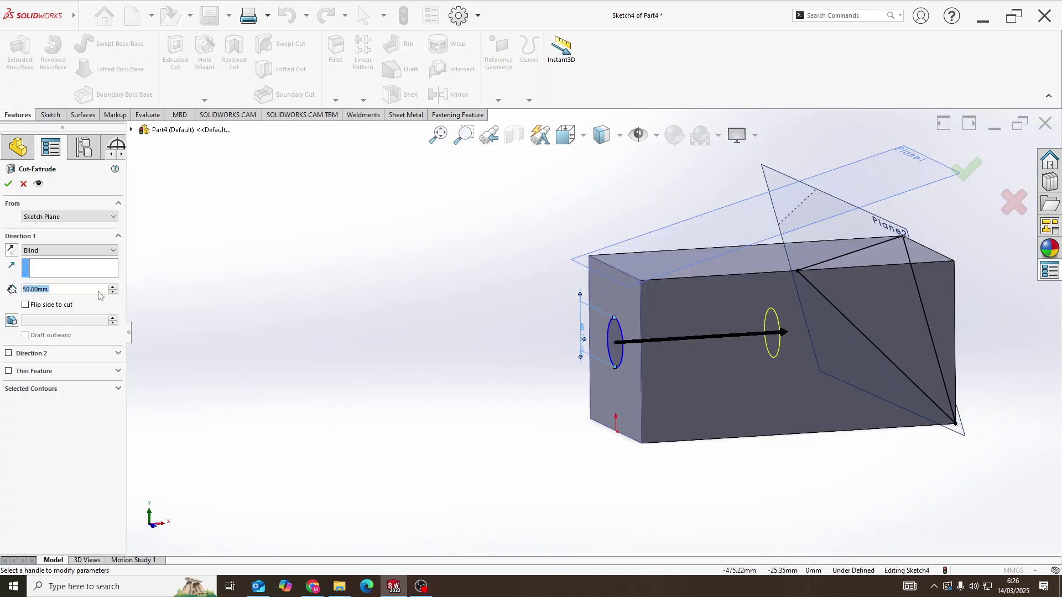
{"action": "type", "text": "5"}
{"action": "key", "text": "Return"}
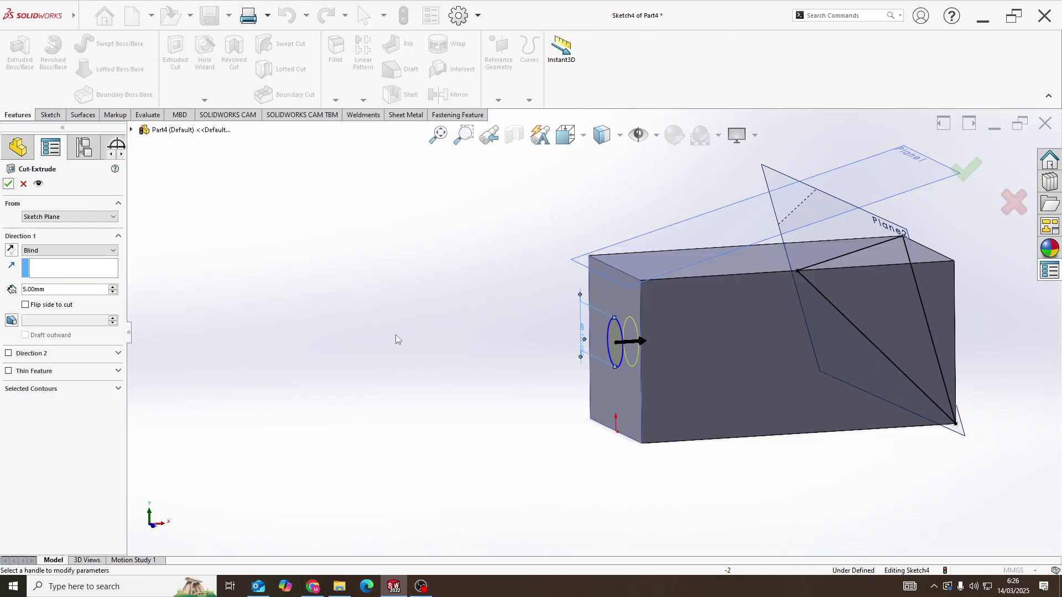
{"action": "left_click", "coordinate": [8, 183]}
{"action": "mouse_move", "coordinate": [720, 332]}
{"action": "middle_mouse_down"}
{"action": "mouse_move", "coordinate": [791, 337]}
{"action": "mouse_move", "coordinate": [782, 314]}
{"action": "mouse_move", "coordinate": [939, 332]}
{"action": "middle_mouse_up"}
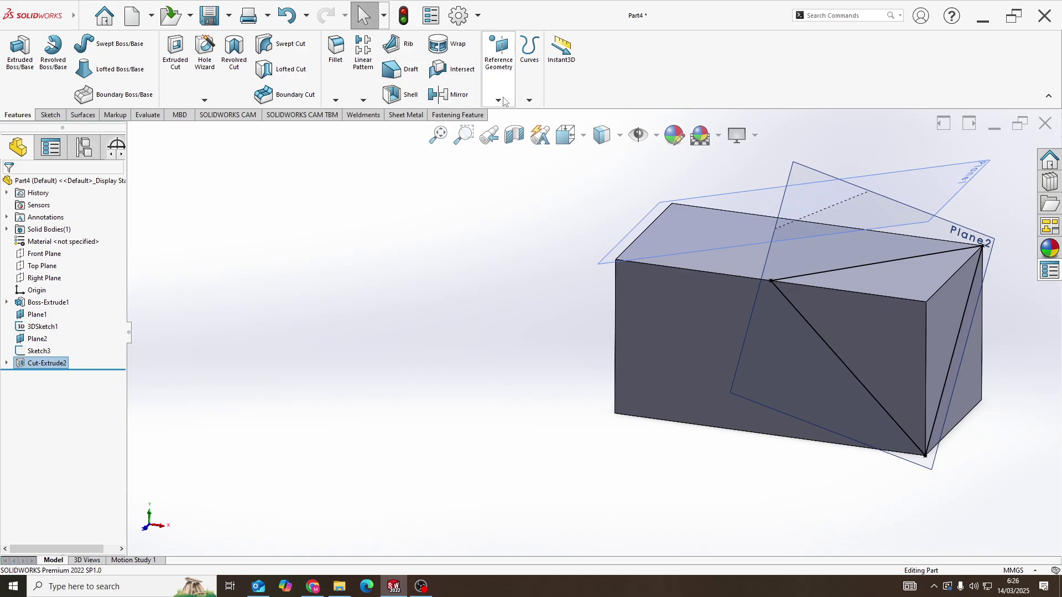
Mirror Cut-Extrude2 across the Right Plane, creating Mirror1 with a matching hole.
{"action": "left_click", "coordinate": [436, 98]}
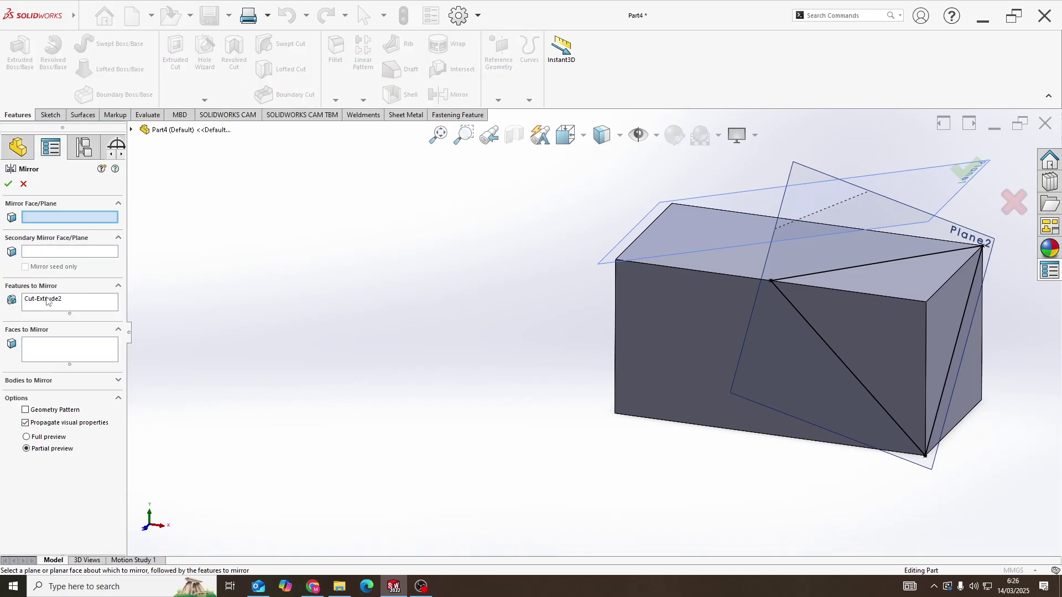
{"action": "left_click", "coordinate": [144, 130]}
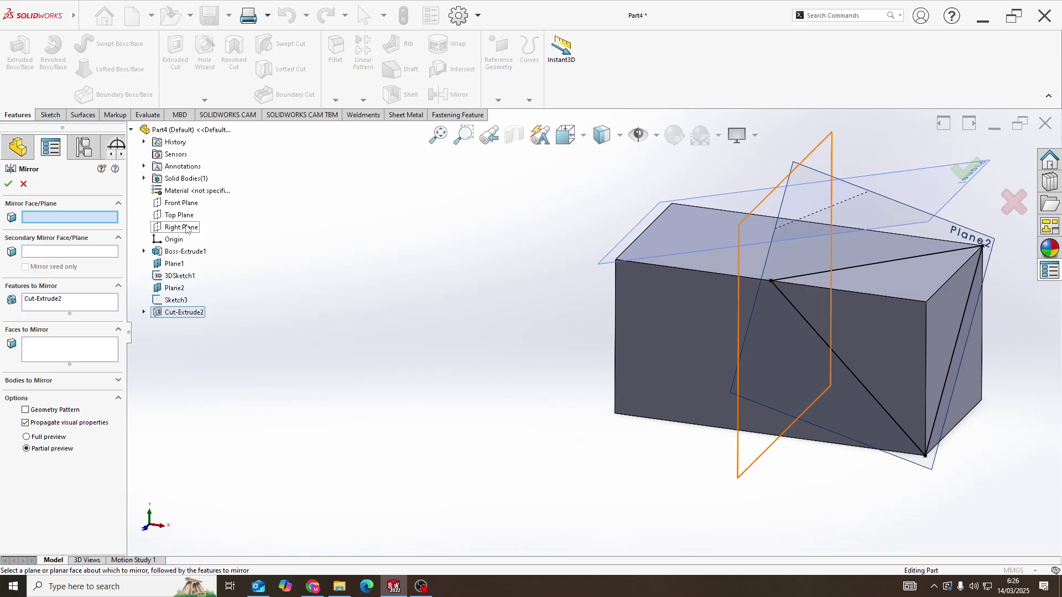
{"action": "left_click", "coordinate": [187, 228]}
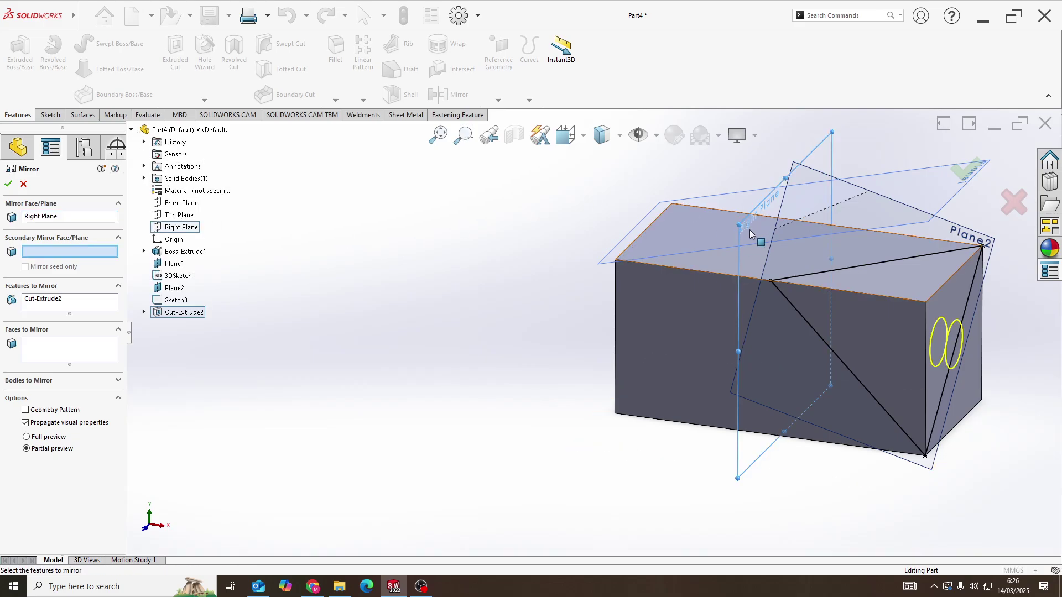
{"action": "middle_click_drag", "start_coordinate": [749, 230], "coordinate": [716, 235]}
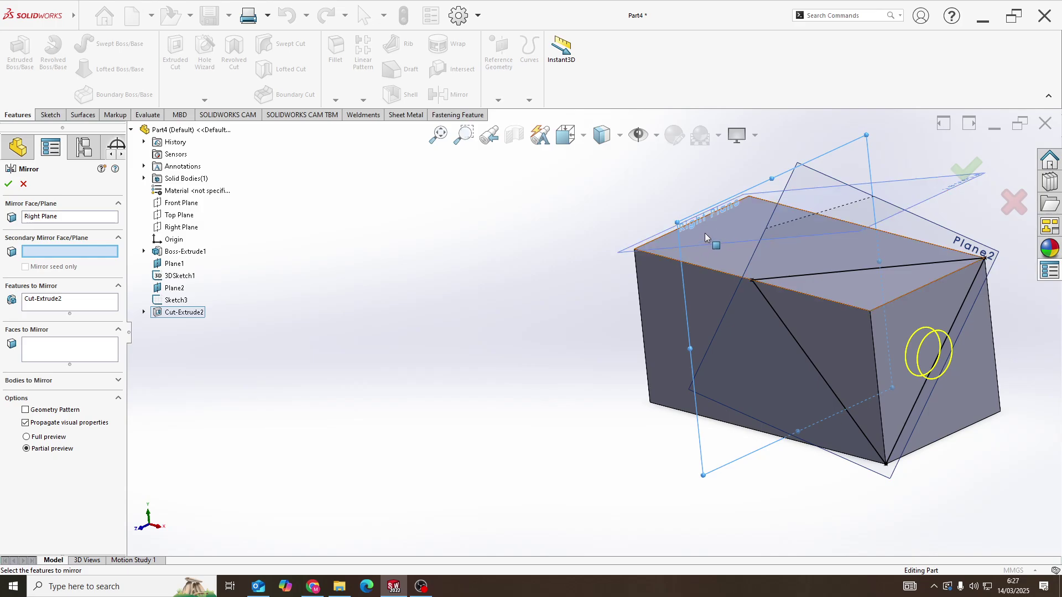
{"action": "key", "text": "Return"}
{"action": "mouse_move", "coordinate": [595, 324]}
{"action": "middle_mouse_down"}
{"action": "mouse_move", "coordinate": [802, 304]}
{"action": "mouse_move", "coordinate": [840, 311]}
{"action": "mouse_move", "coordinate": [851, 265]}
{"action": "middle_mouse_up"}
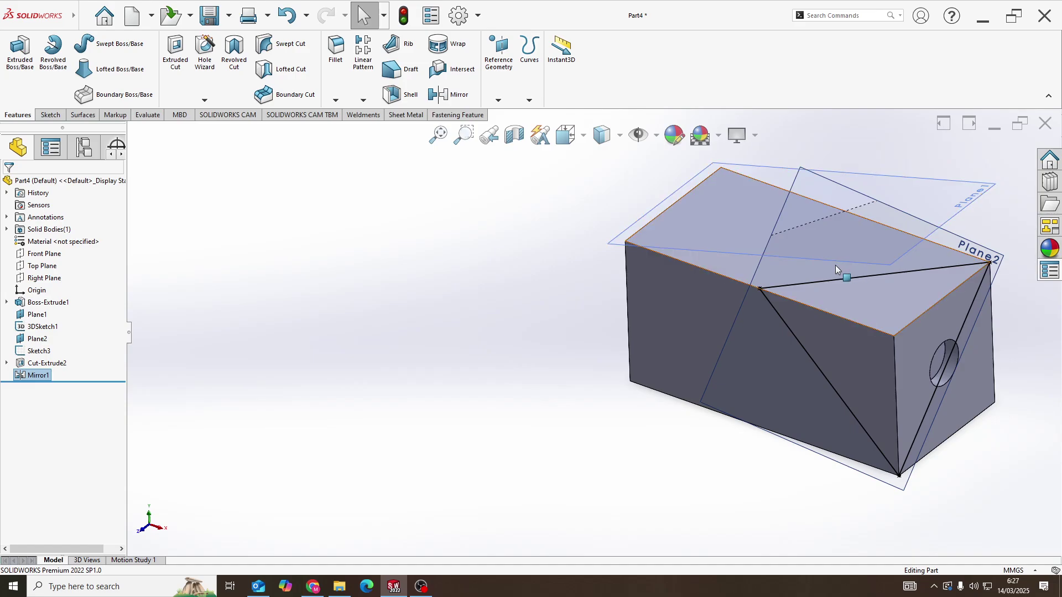
Snap the block to Isometric view and orbit to a better angle.
{"action": "key", "text": "space"}
{"action": "left_click", "coordinate": [484, 370]}
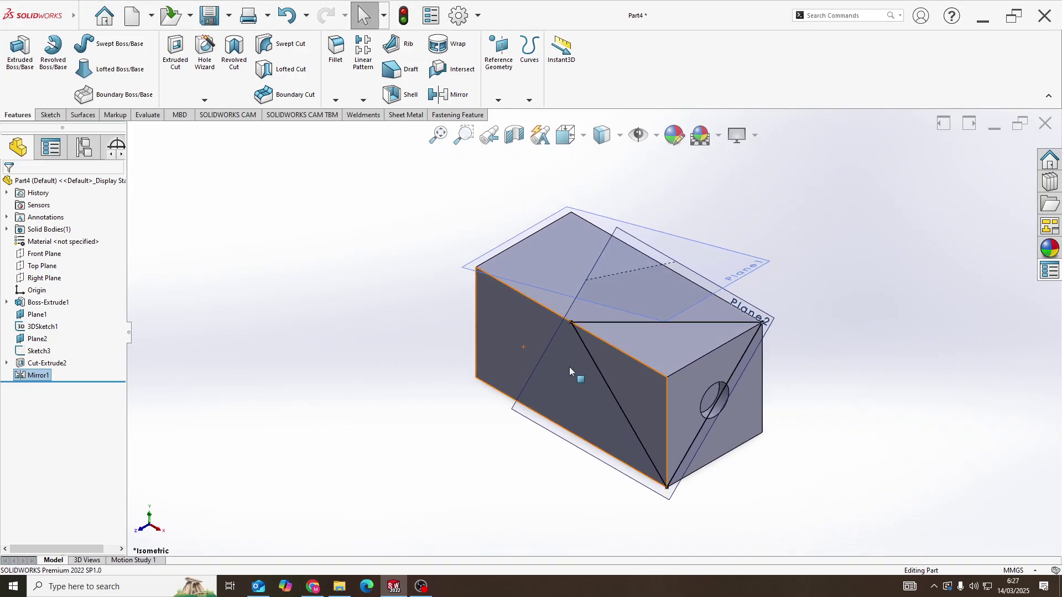
{"action": "mouse_move", "coordinate": [569, 367]}
{"action": "middle_mouse_down"}
{"action": "mouse_move", "coordinate": [587, 276]}
{"action": "mouse_move", "coordinate": [598, 339]}
{"action": "mouse_move", "coordinate": [708, 332]}
{"action": "mouse_move", "coordinate": [669, 346]}
{"action": "mouse_move", "coordinate": [575, 331]}
{"action": "mouse_move", "coordinate": [589, 336]}
{"action": "mouse_move", "coordinate": [589, 295]}
{"action": "mouse_move", "coordinate": [636, 304]}
{"action": "middle_mouse_up"}
{"action": "scroll", "coordinate": [708, 332], "scroll_direction": "down", "scroll_amount": 3}
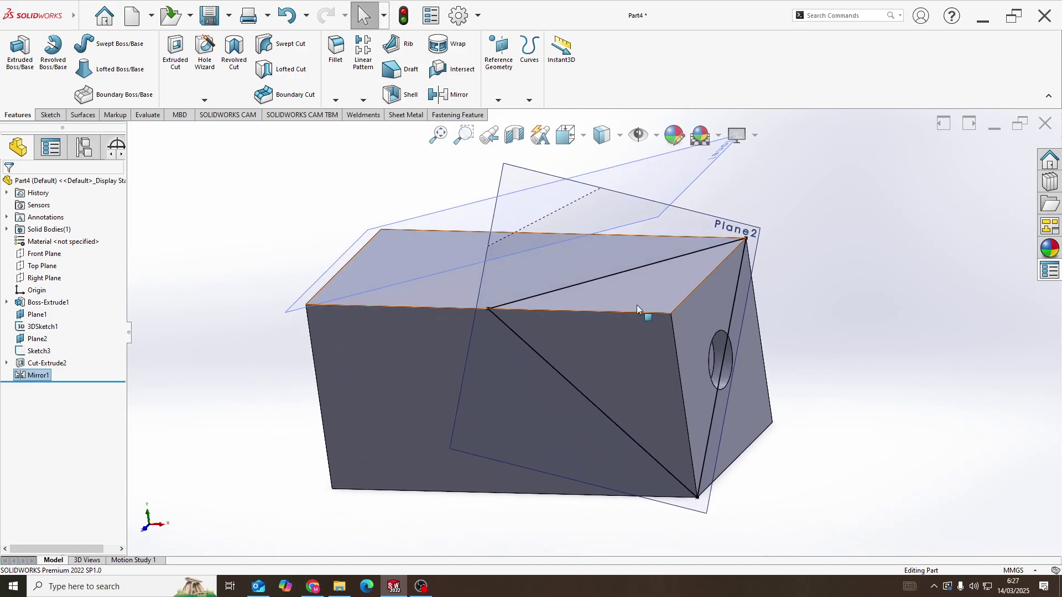
Select the holed end face and start a new reference plane offset from it.
{"action": "right_click", "coordinate": [691, 326]}
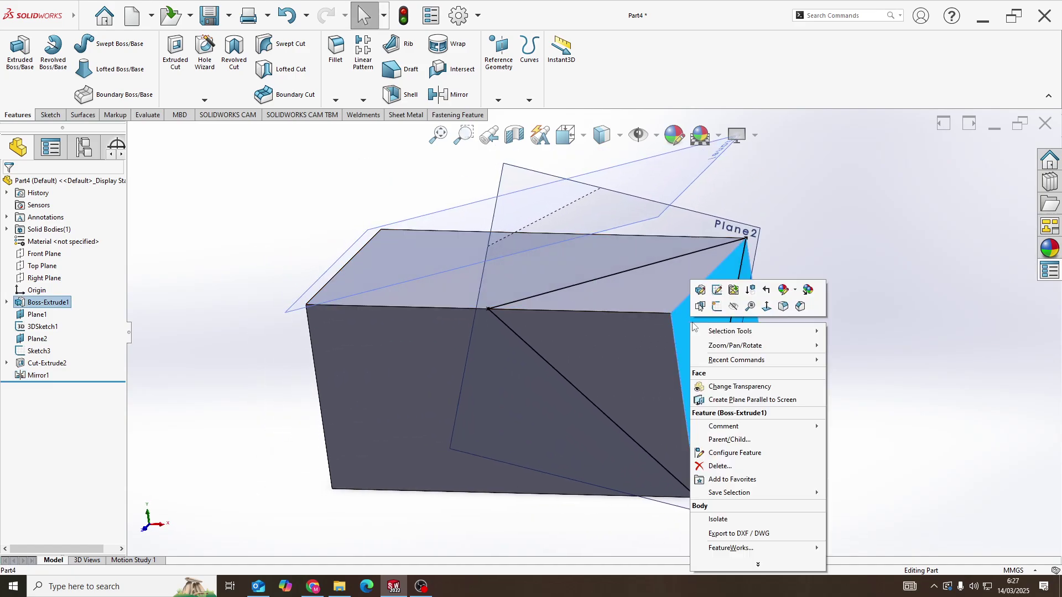
{"action": "left_click", "coordinate": [767, 208]}
{"action": "left_click", "coordinate": [712, 301]}
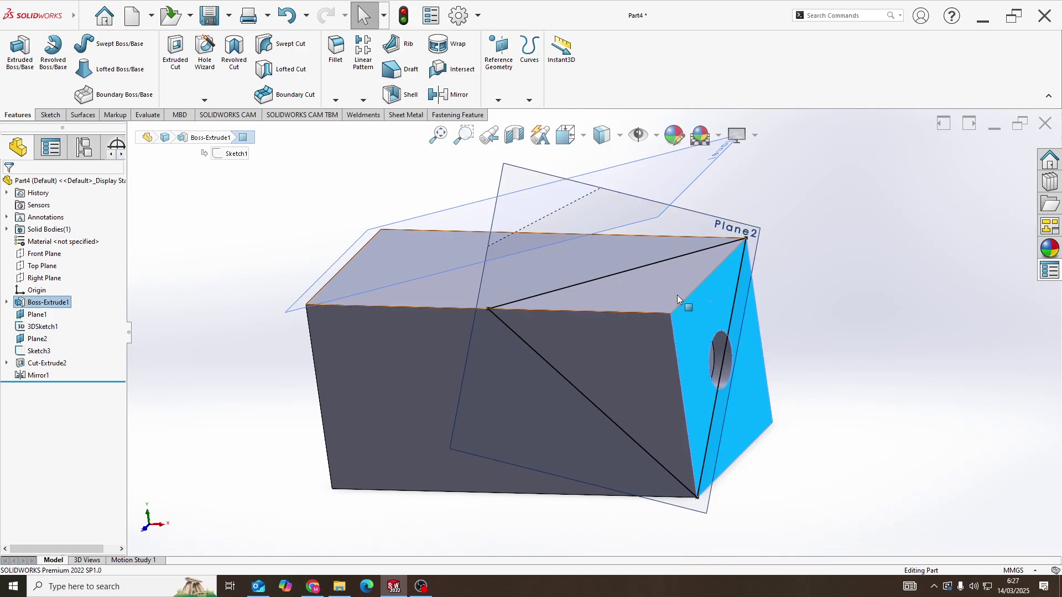
{"action": "left_click", "coordinate": [498, 67]}
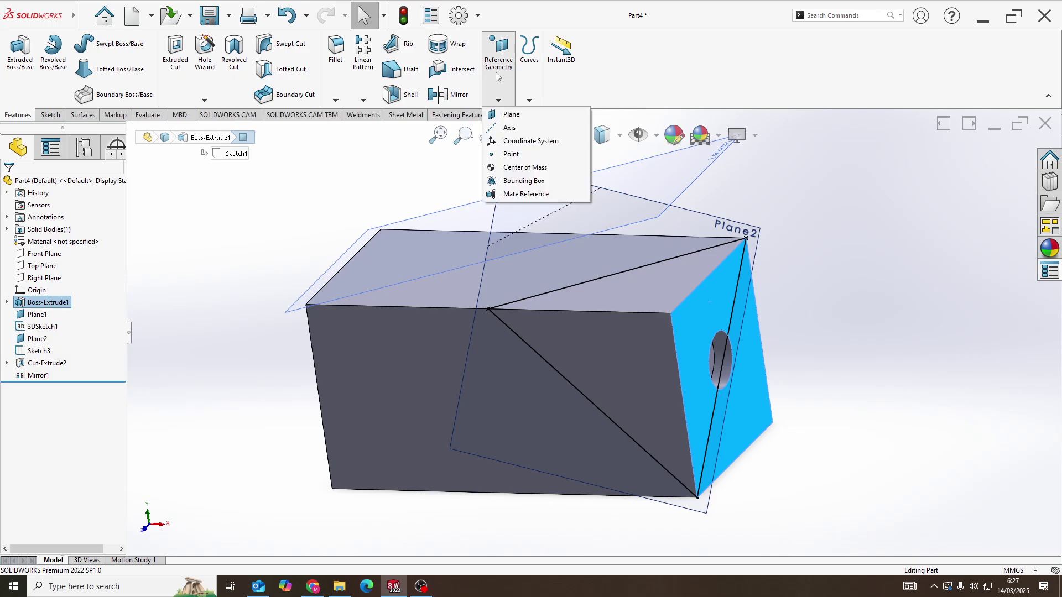
{"action": "left_click", "coordinate": [506, 111]}
Preview five planes offset 10 mm apart from the holed end face.
{"action": "right_click", "coordinate": [65, 244]}
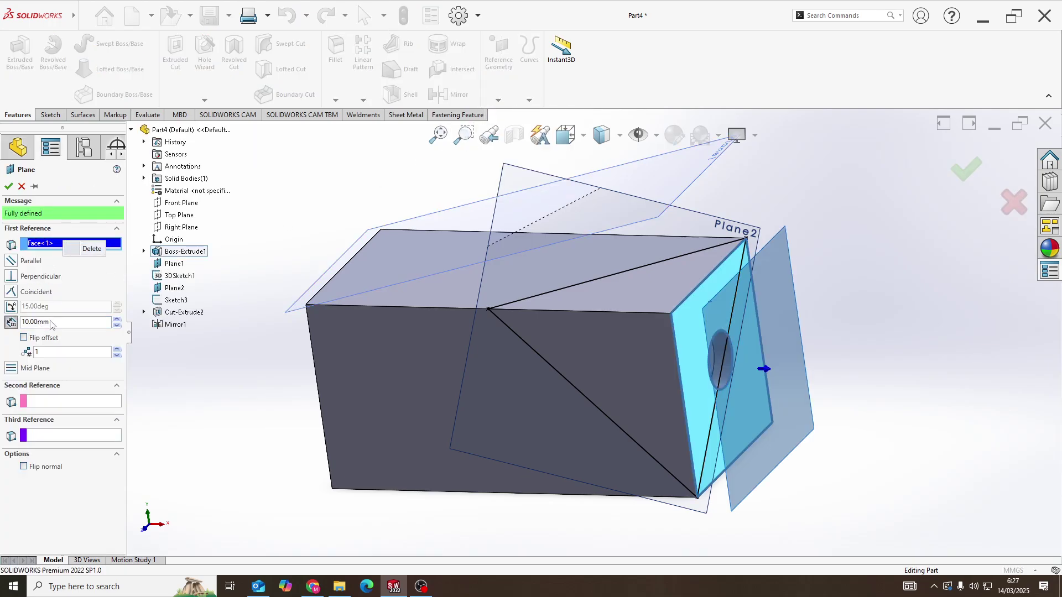
{"action": "middle_click_drag", "start_coordinate": [552, 348], "coordinate": [718, 318]}
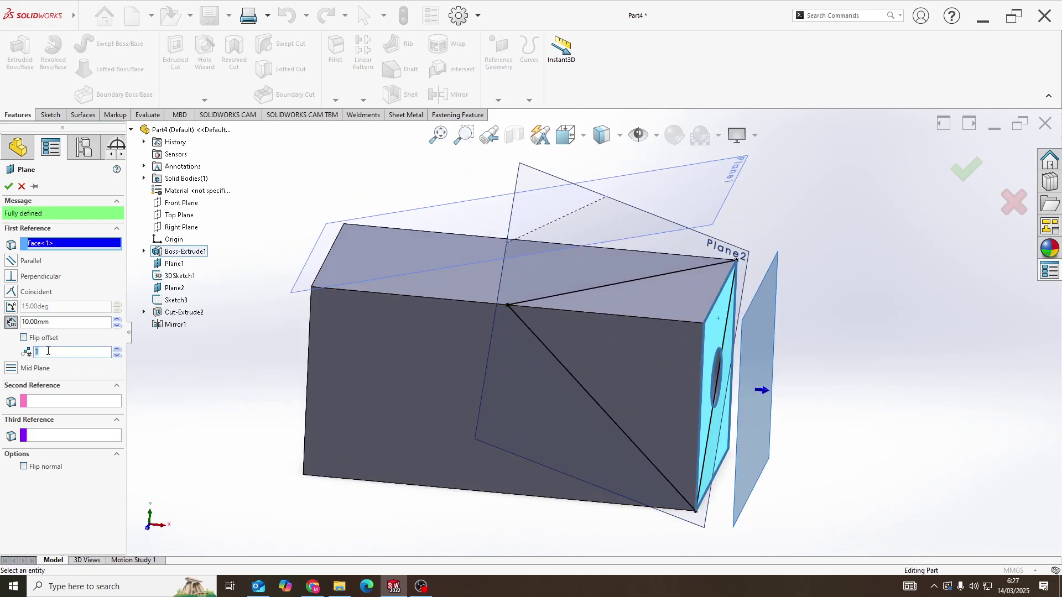
{"action": "scroll", "coordinate": [639, 374], "scroll_direction": "up", "scroll_amount": 2}
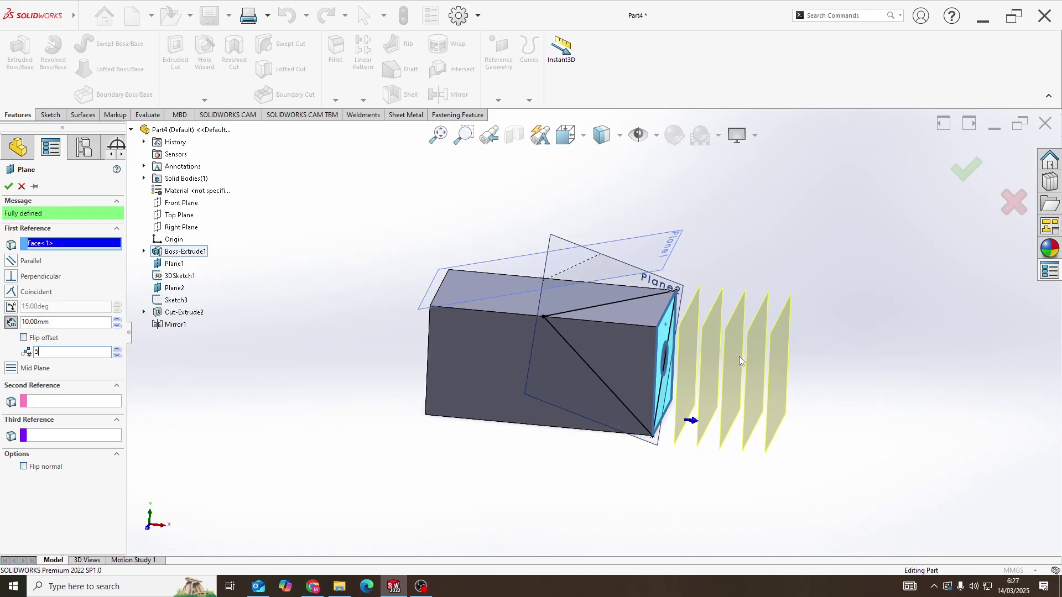
{"action": "middle_click_drag", "start_coordinate": [729, 368], "coordinate": [716, 381]}
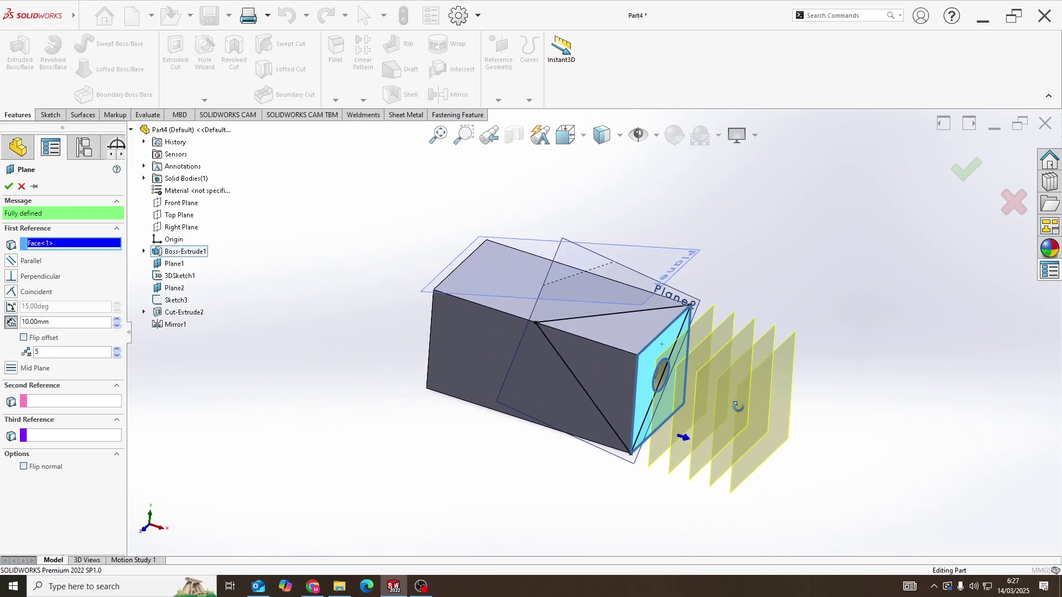
{"action": "scroll", "coordinate": [716, 382], "scroll_direction": "down", "scroll_amount": 2}
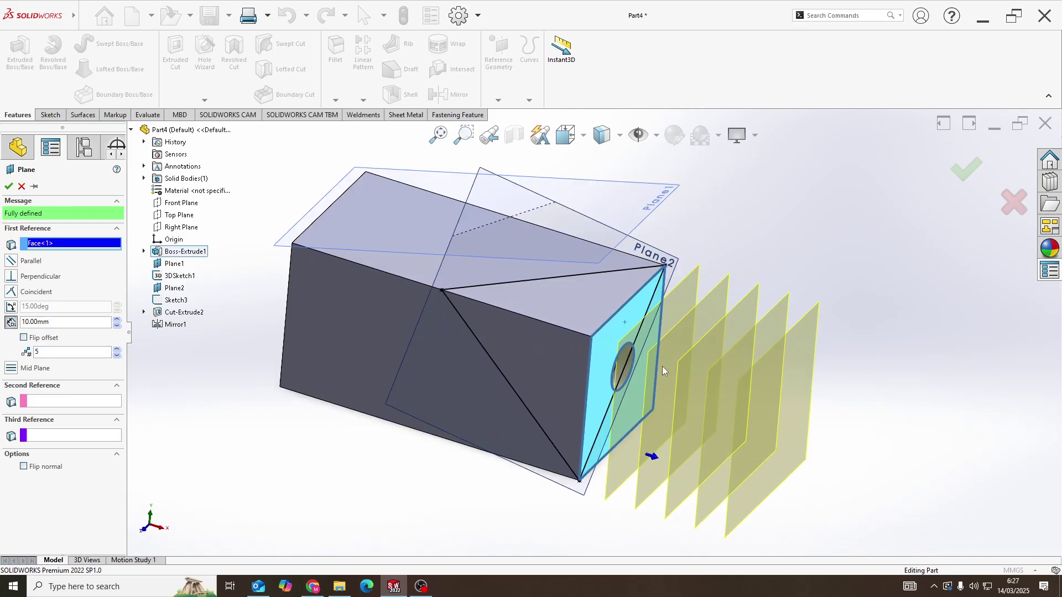
Keep the planes outside the end face and accept Plane3 through Plane7.
{"action": "left_click", "coordinate": [24, 338]}
{"action": "middle_click_drag", "start_coordinate": [548, 310], "coordinate": [572, 298]}
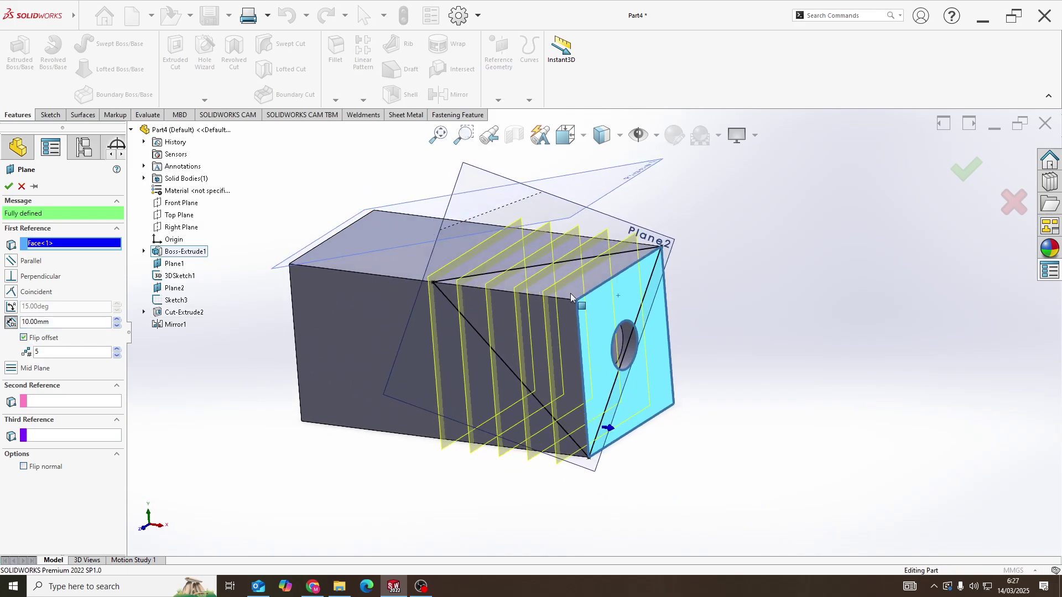
{"action": "left_click", "coordinate": [24, 338]}
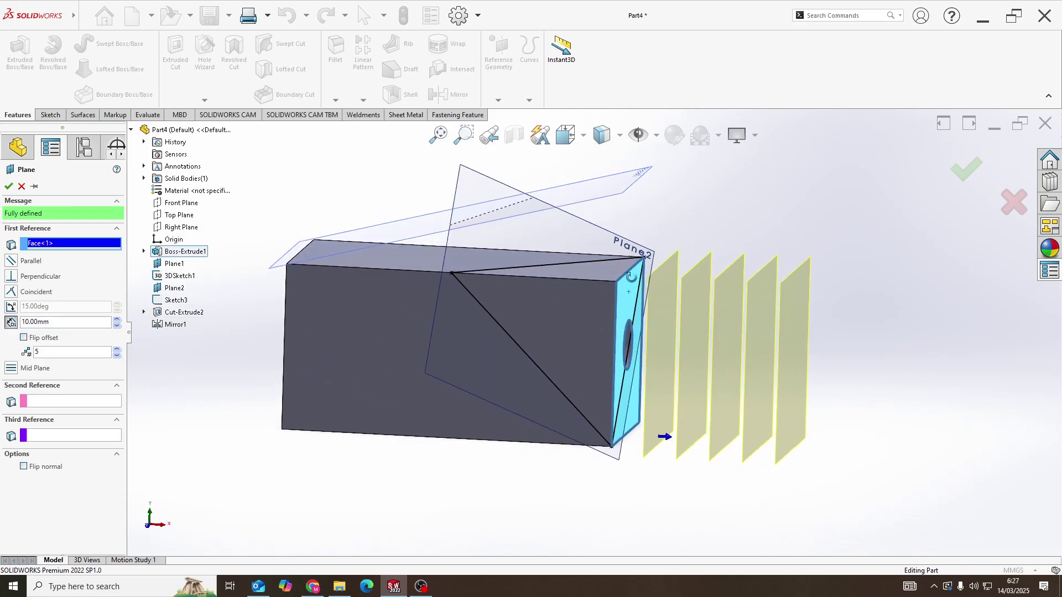
{"action": "middle_click_drag", "start_coordinate": [553, 332], "coordinate": [609, 339]}
{"action": "scroll", "coordinate": [609, 339], "scroll_direction": "up", "scroll_amount": 2}
{"action": "scroll", "coordinate": [580, 343], "scroll_direction": "down", "scroll_amount": 2}
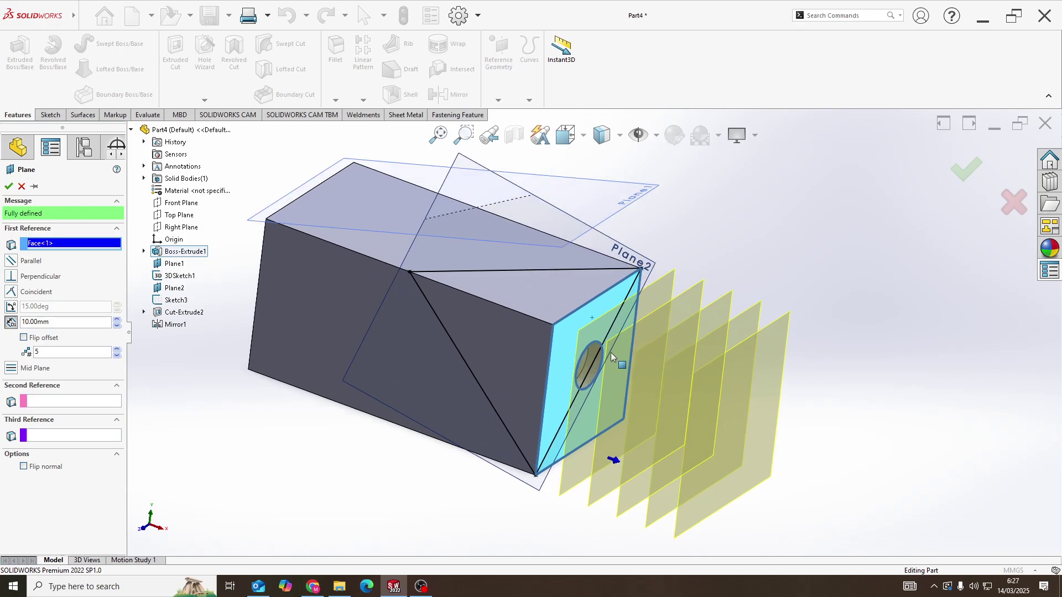
{"action": "left_click", "coordinate": [9, 187]}
{"action": "mouse_move", "coordinate": [346, 304]}
{"action": "middle_mouse_down"}
{"action": "mouse_move", "coordinate": [334, 292]}
{"action": "mouse_move", "coordinate": [346, 285]}
{"action": "middle_mouse_up"}
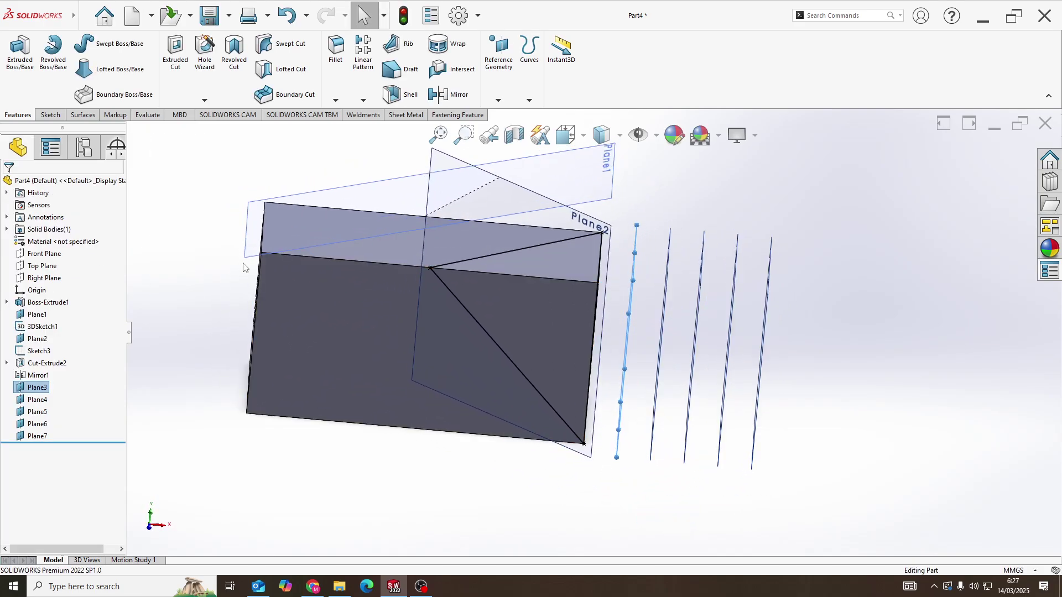
Start a new reference plane and remove the leftover Plane3 from First Reference.
{"action": "scroll", "coordinate": [353, 277], "scroll_direction": "down", "scroll_amount": 3}
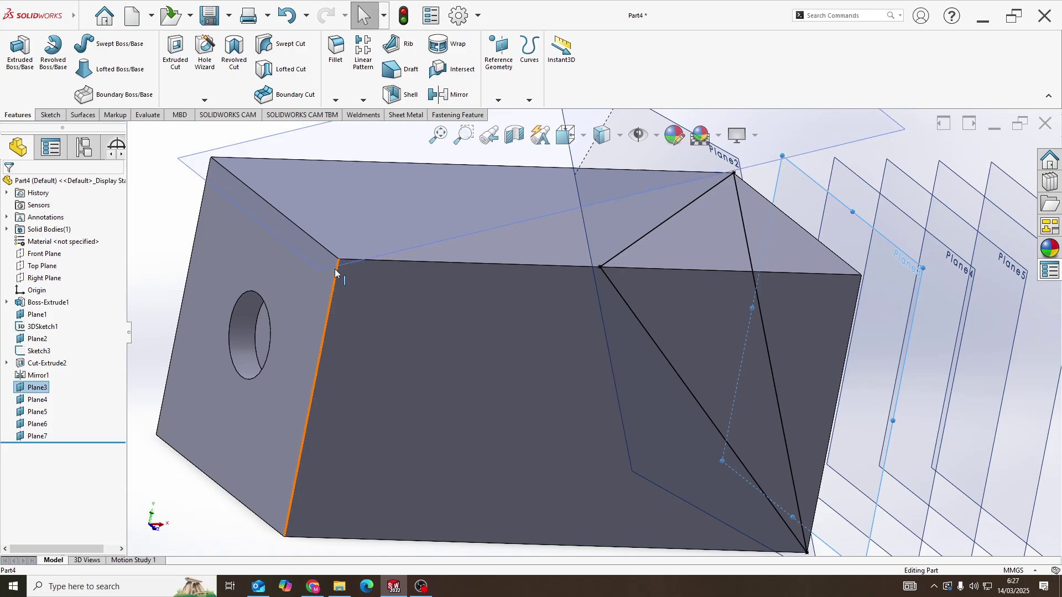
{"action": "middle_click_drag", "start_coordinate": [397, 303], "coordinate": [442, 276]}
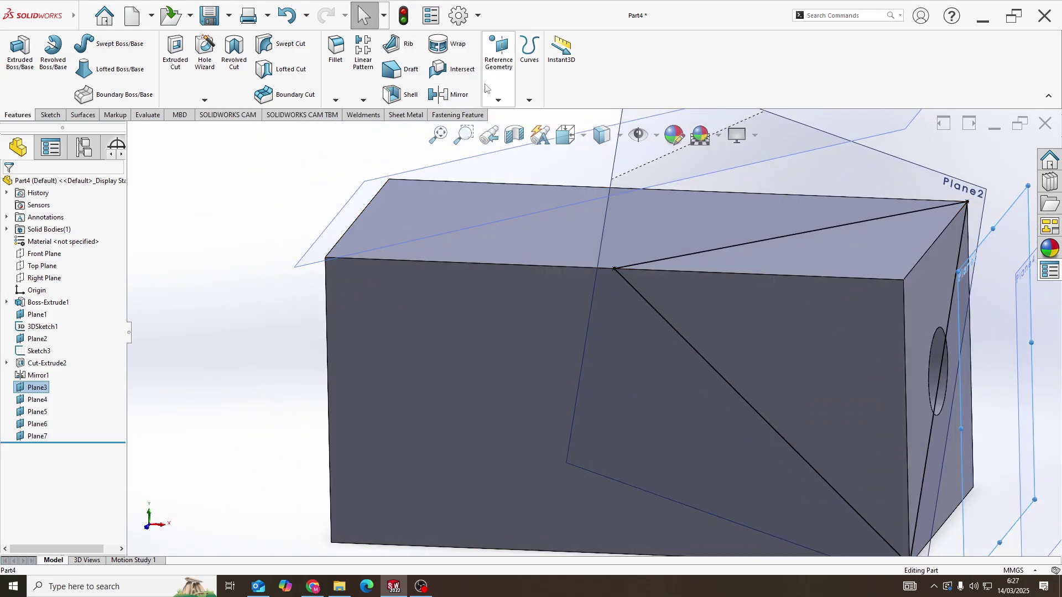
{"action": "left_click", "coordinate": [498, 53]}
{"action": "left_click", "coordinate": [507, 115]}
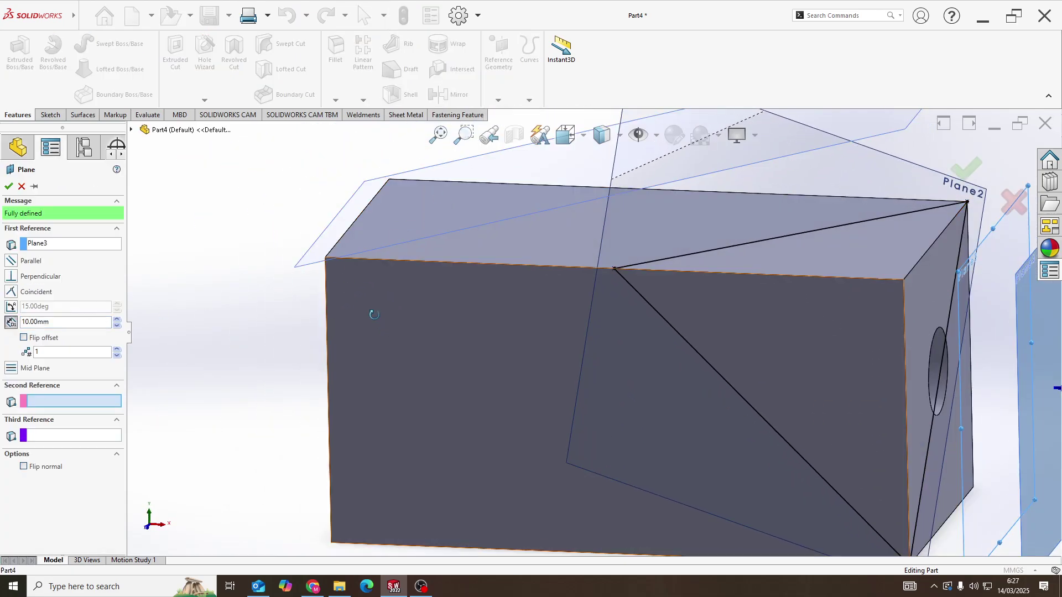
{"action": "middle_click_drag", "start_coordinate": [368, 308], "coordinate": [388, 329]}
{"action": "left_click", "coordinate": [74, 244]}
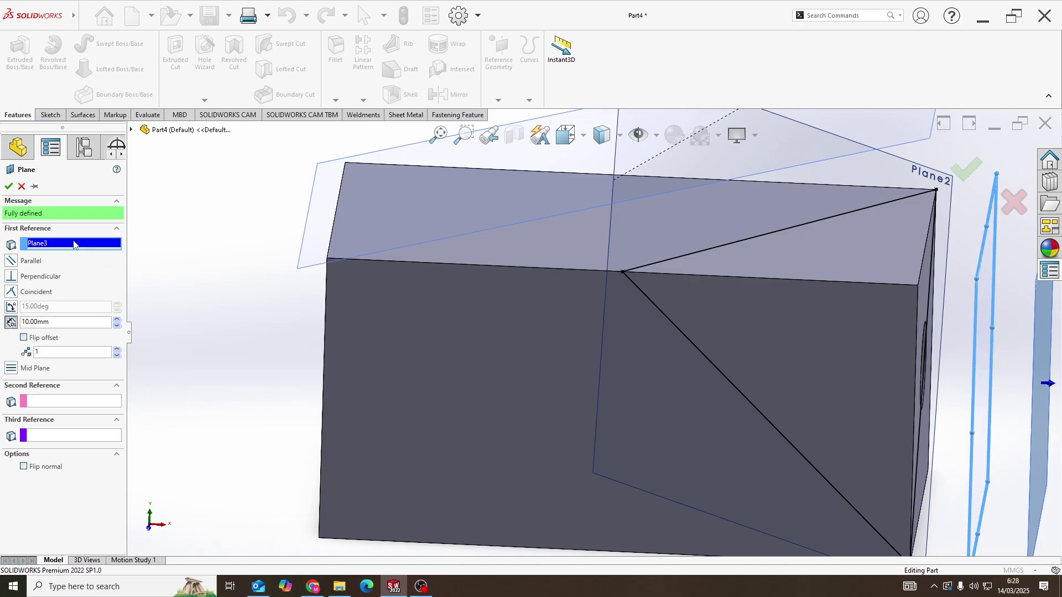
{"action": "left_click", "coordinate": [102, 249]}
{"action": "middle_click_drag", "start_coordinate": [249, 298], "coordinate": [302, 297]}
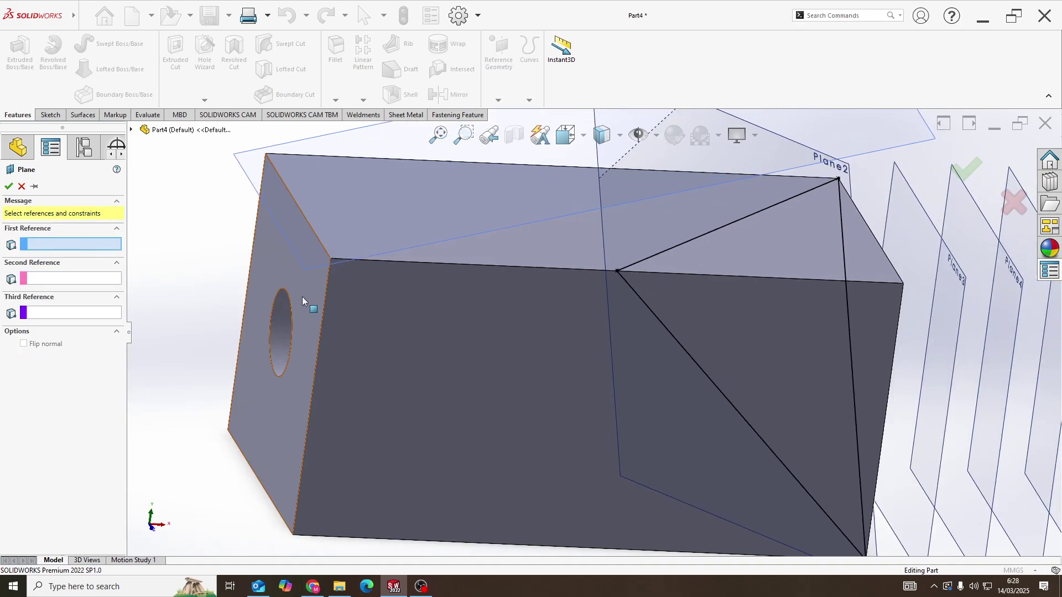
Set the long front face as first reference and the holed end face as second.
{"action": "left_click", "coordinate": [374, 303]}
{"action": "left_click", "coordinate": [280, 265]}
{"action": "middle_click_drag", "start_coordinate": [360, 278], "coordinate": [334, 276]}
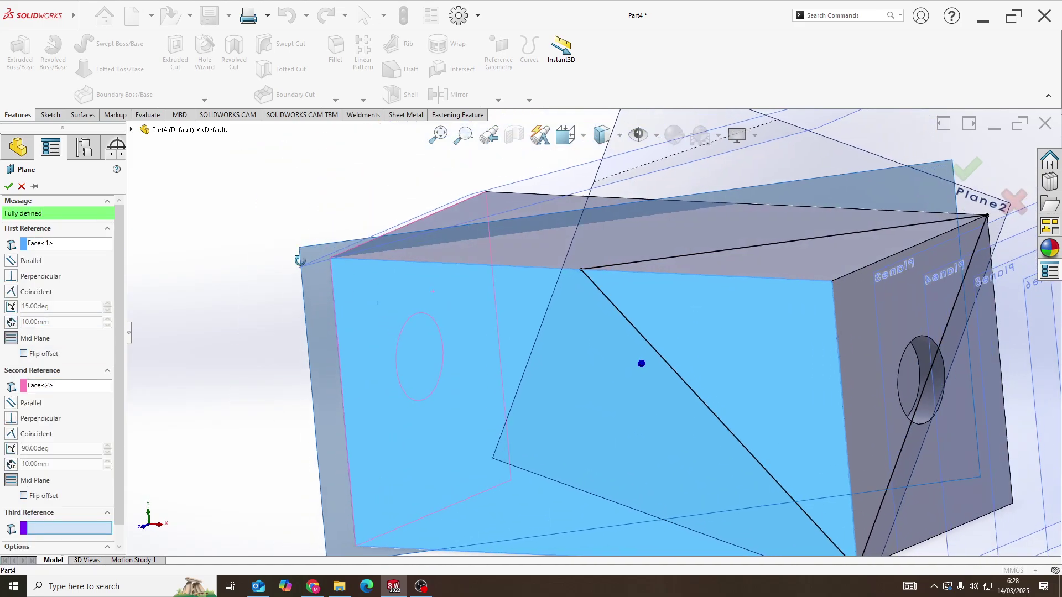
{"action": "scroll", "coordinate": [390, 256], "scroll_direction": "down", "scroll_amount": 2}
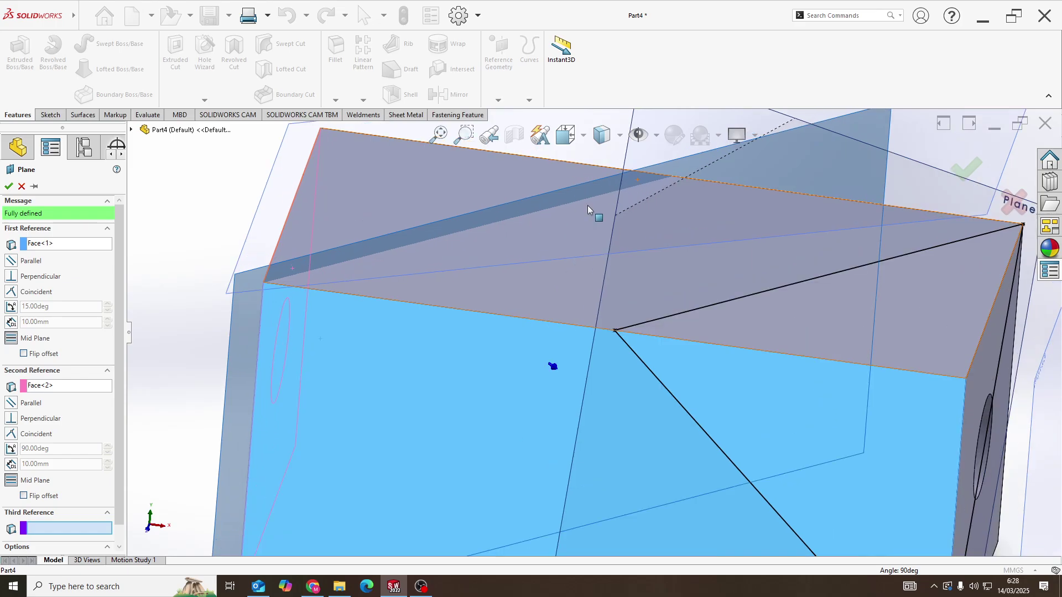
{"action": "scroll", "coordinate": [386, 257], "scroll_direction": "up", "scroll_amount": 2}
{"action": "scroll", "coordinate": [372, 276], "scroll_direction": "down", "scroll_amount": 2}
{"action": "scroll", "coordinate": [354, 296], "scroll_direction": "up", "scroll_amount": 3}
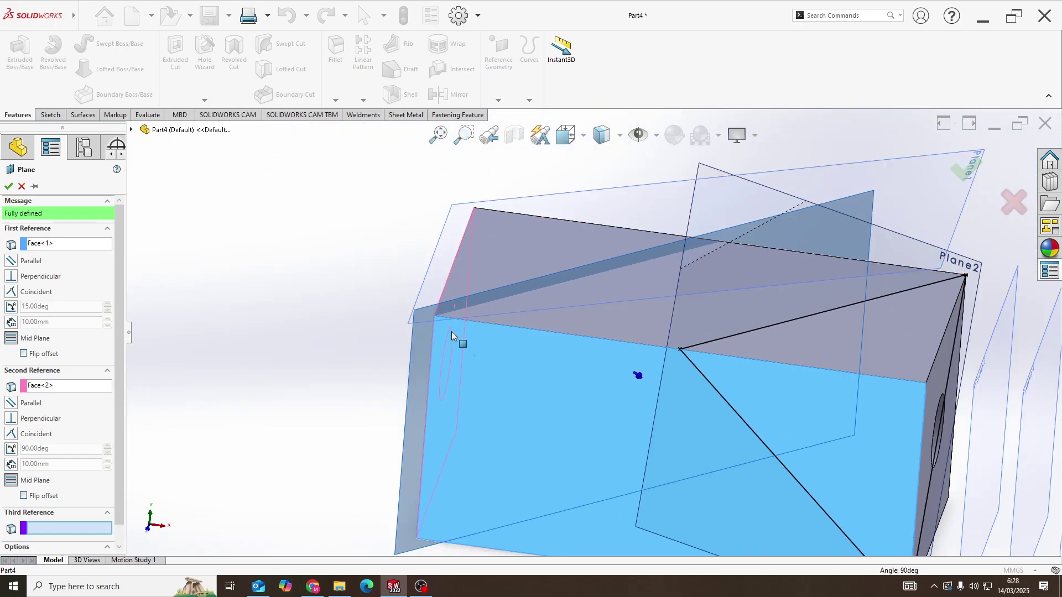
{"action": "middle_click_drag", "start_coordinate": [446, 332], "coordinate": [434, 323]}
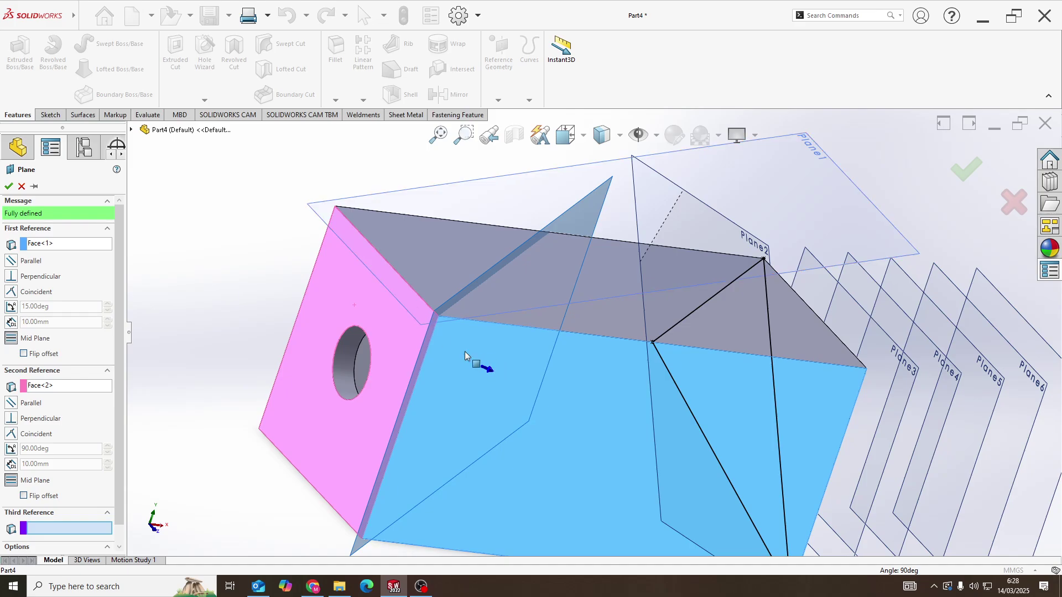
{"action": "middle_click_drag", "start_coordinate": [435, 331], "coordinate": [418, 254]}
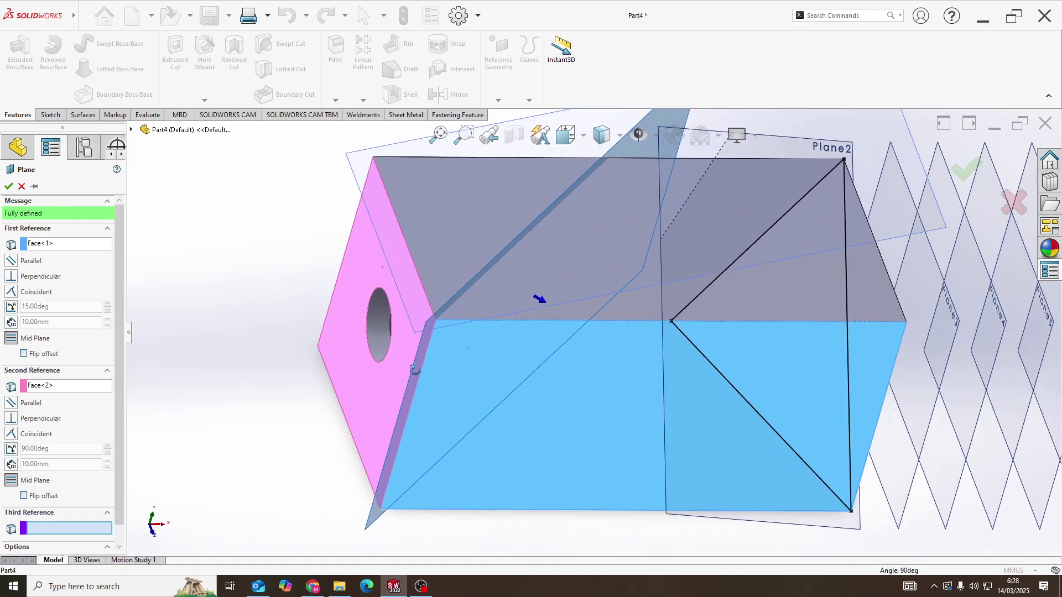
{"action": "scroll", "coordinate": [417, 255], "scroll_direction": "down", "scroll_amount": 3}
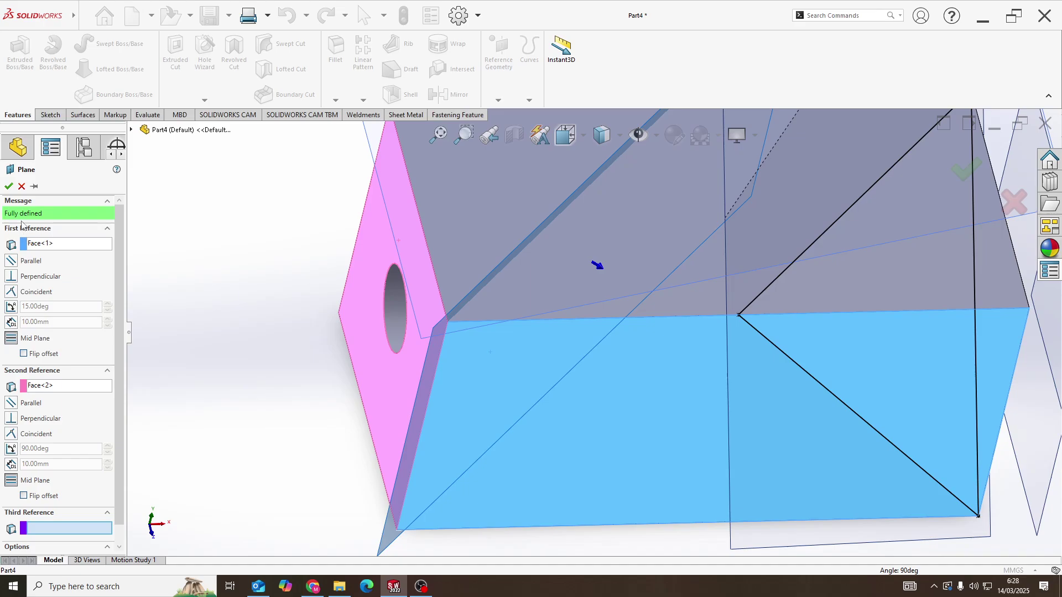
Flip Plane8 so it sits at 15° to the side face and 90° to the end.
{"action": "left_click", "coordinate": [24, 354]}
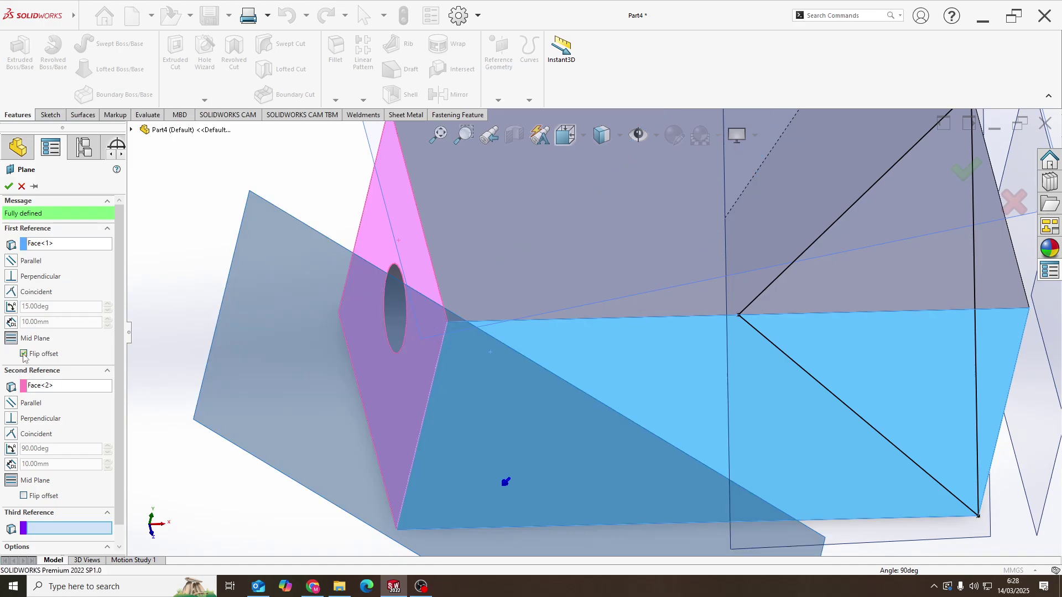
{"action": "mouse_move", "coordinate": [376, 332]}
{"action": "middle_mouse_down"}
{"action": "mouse_move", "coordinate": [360, 251]}
{"action": "mouse_move", "coordinate": [381, 245]}
{"action": "mouse_move", "coordinate": [384, 270]}
{"action": "mouse_move", "coordinate": [429, 205]}
{"action": "middle_mouse_up"}
{"action": "scroll", "coordinate": [506, 214], "scroll_direction": "down", "scroll_amount": 3}
{"action": "scroll", "coordinate": [506, 214], "scroll_direction": "up", "scroll_amount": 2}
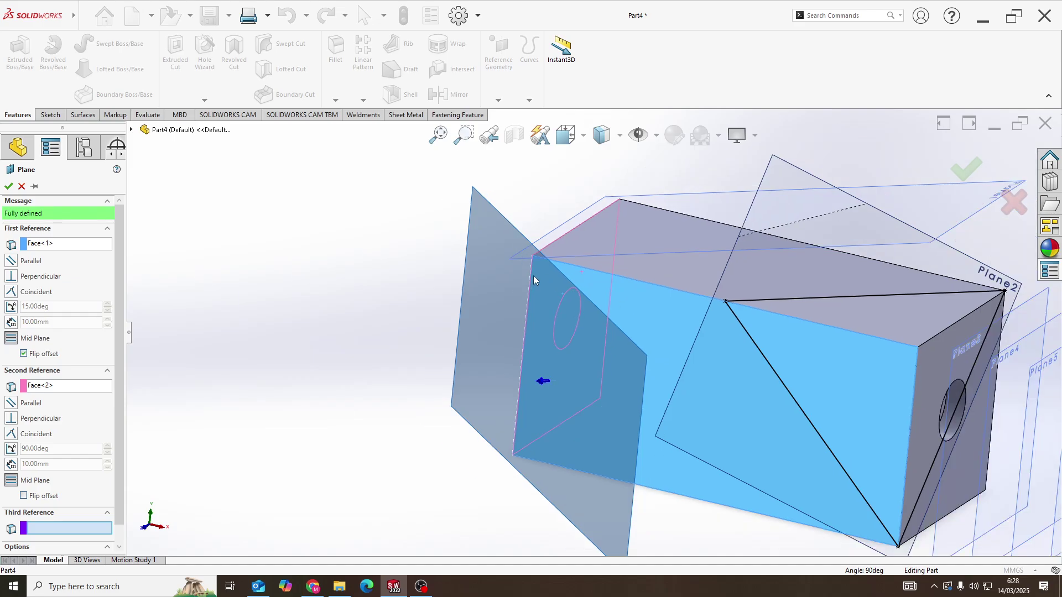
{"action": "mouse_move", "coordinate": [488, 275]}
{"action": "middle_mouse_down"}
{"action": "mouse_move", "coordinate": [536, 256]}
{"action": "mouse_move", "coordinate": [547, 307]}
{"action": "middle_mouse_up"}
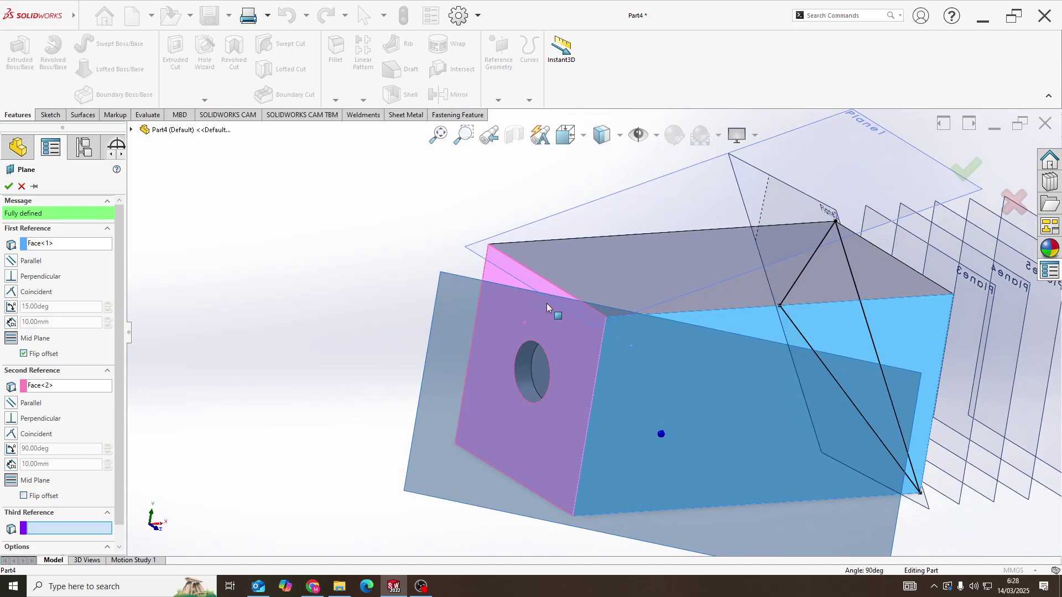
{"action": "left_click", "coordinate": [8, 186]}
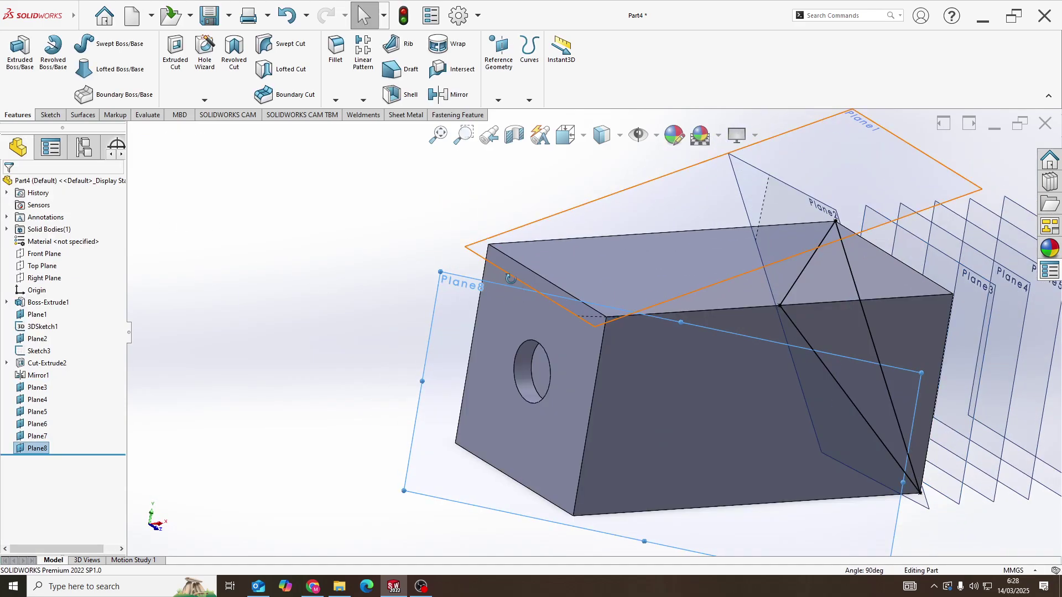
{"action": "mouse_move", "coordinate": [464, 260]}
{"action": "middle_mouse_down"}
{"action": "mouse_move", "coordinate": [576, 360]}
{"action": "mouse_move", "coordinate": [649, 282]}
{"action": "mouse_move", "coordinate": [634, 302]}
{"action": "mouse_move", "coordinate": [649, 300]}
{"action": "mouse_move", "coordinate": [639, 295]}
{"action": "middle_mouse_up"}
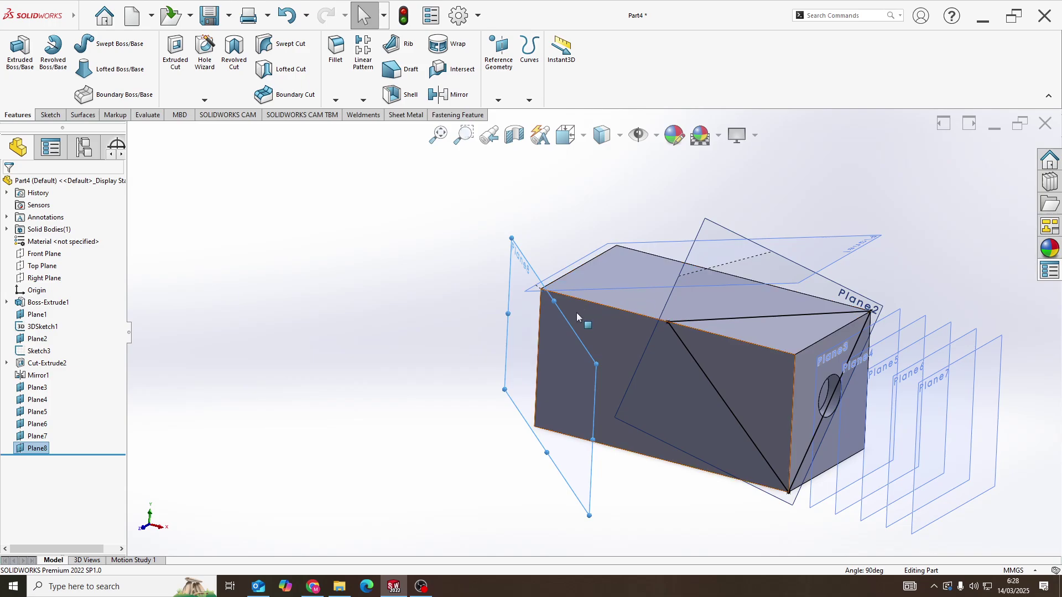
{"action": "mouse_move", "coordinate": [576, 314]}
{"action": "middle_mouse_down"}
{"action": "mouse_move", "coordinate": [545, 317]}
{"action": "mouse_move", "coordinate": [574, 343]}
{"action": "mouse_move", "coordinate": [693, 251]}
{"action": "middle_mouse_up"}
{"action": "scroll", "coordinate": [662, 274], "scroll_direction": "down", "scroll_amount": 5}
{"action": "scroll", "coordinate": [727, 271], "scroll_direction": "up", "scroll_amount": 3}
{"action": "mouse_move", "coordinate": [848, 292]}
{"action": "middle_mouse_down"}
{"action": "mouse_move", "coordinate": [869, 306]}
{"action": "mouse_move", "coordinate": [842, 329]}
{"action": "middle_mouse_up"}
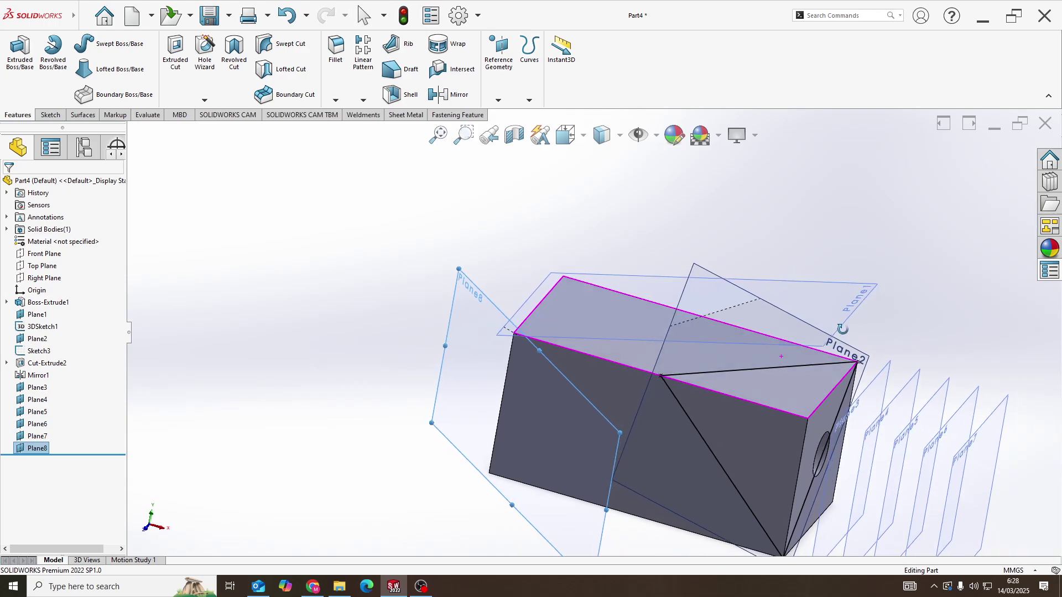
{"action": "scroll", "coordinate": [829, 354], "scroll_direction": "up", "scroll_amount": 2}
{"action": "scroll", "coordinate": [625, 369], "scroll_direction": "down", "scroll_amount": 2}
{"action": "scroll", "coordinate": [570, 343], "scroll_direction": "down", "scroll_amount": 3}
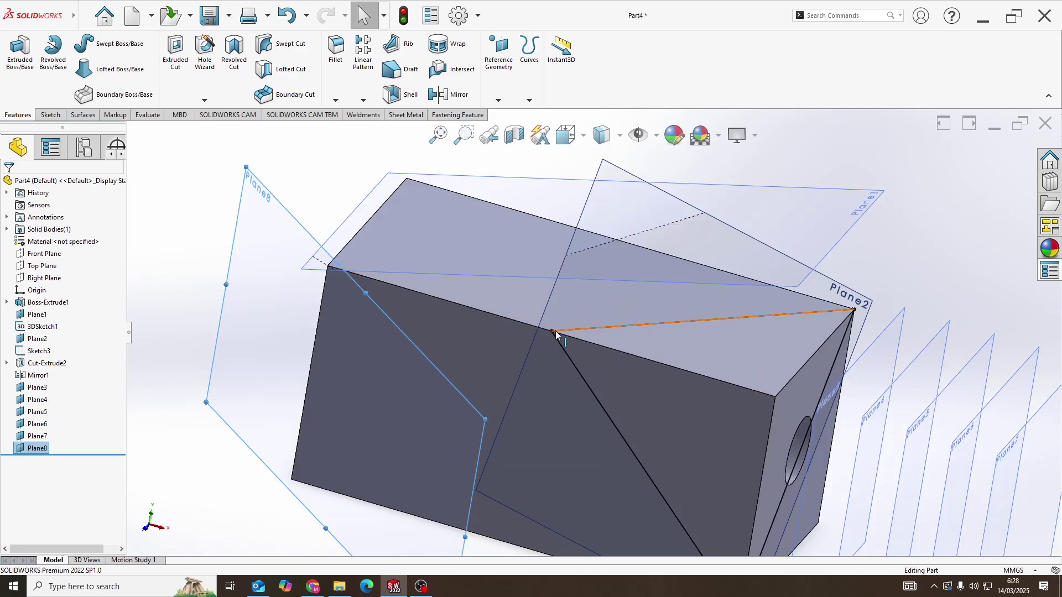
{"action": "scroll", "coordinate": [608, 360], "scroll_direction": "up", "scroll_amount": 2}
{"action": "scroll", "coordinate": [608, 360], "scroll_direction": "up", "scroll_amount": 2}
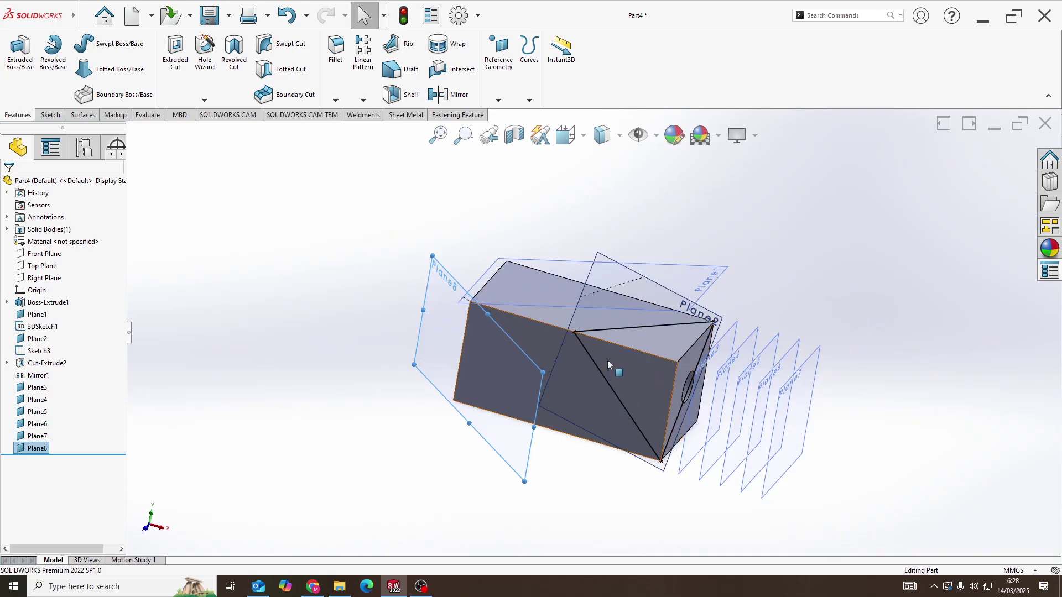
{"action": "scroll", "coordinate": [639, 329], "scroll_direction": "up", "scroll_amount": 1}
{"action": "scroll", "coordinate": [639, 329], "scroll_direction": "up", "scroll_amount": 1}
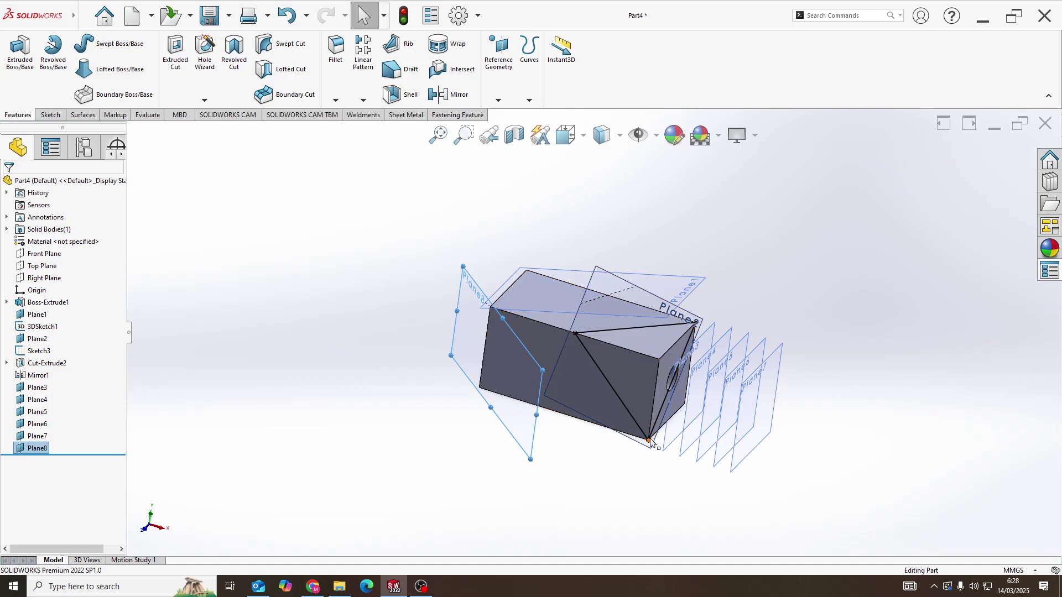
{"action": "mouse_move", "coordinate": [678, 355]}
{"action": "middle_mouse_down"}
{"action": "mouse_move", "coordinate": [650, 358]}
{"action": "mouse_move", "coordinate": [674, 306]}
{"action": "mouse_move", "coordinate": [684, 342]}
{"action": "mouse_move", "coordinate": [666, 340]}
{"action": "middle_mouse_up"}
{"action": "scroll", "coordinate": [666, 340], "scroll_direction": "down", "scroll_amount": 2}
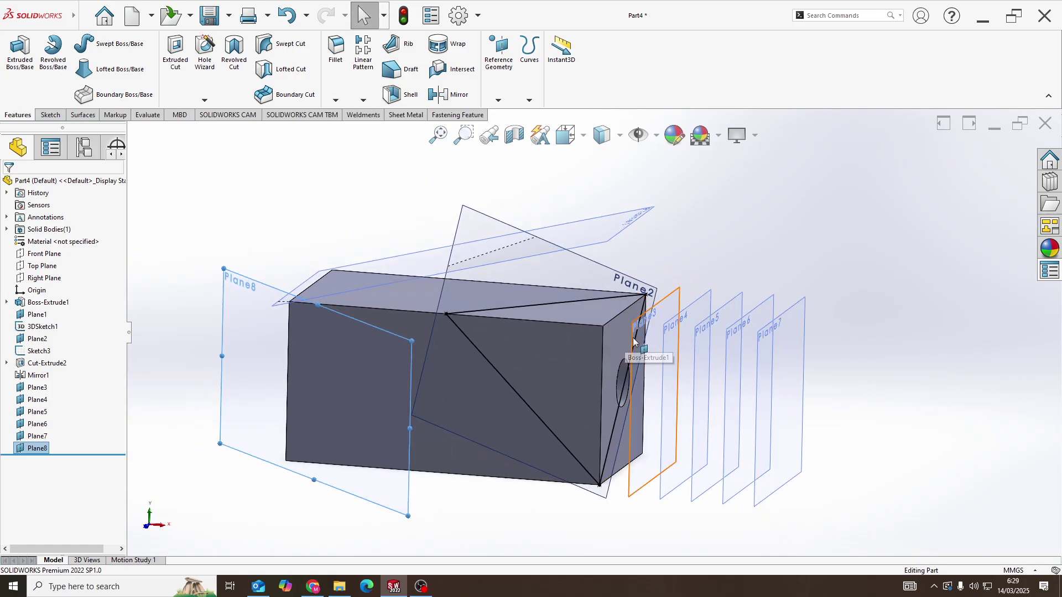
{"action": "middle_click_drag", "start_coordinate": [621, 347], "coordinate": [645, 351]}
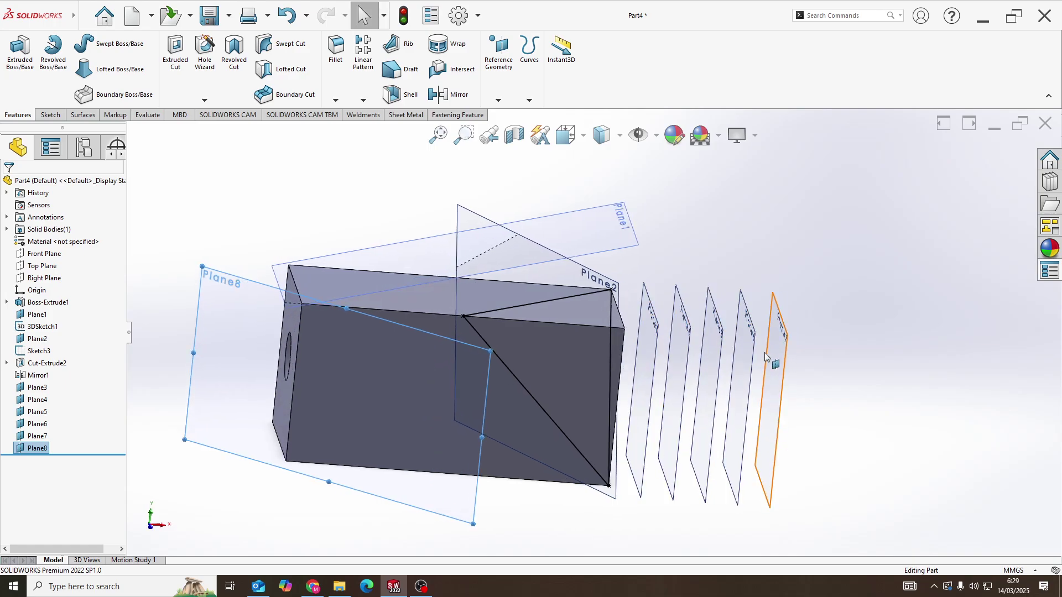
{"action": "middle_click_drag", "start_coordinate": [790, 354], "coordinate": [673, 367]}
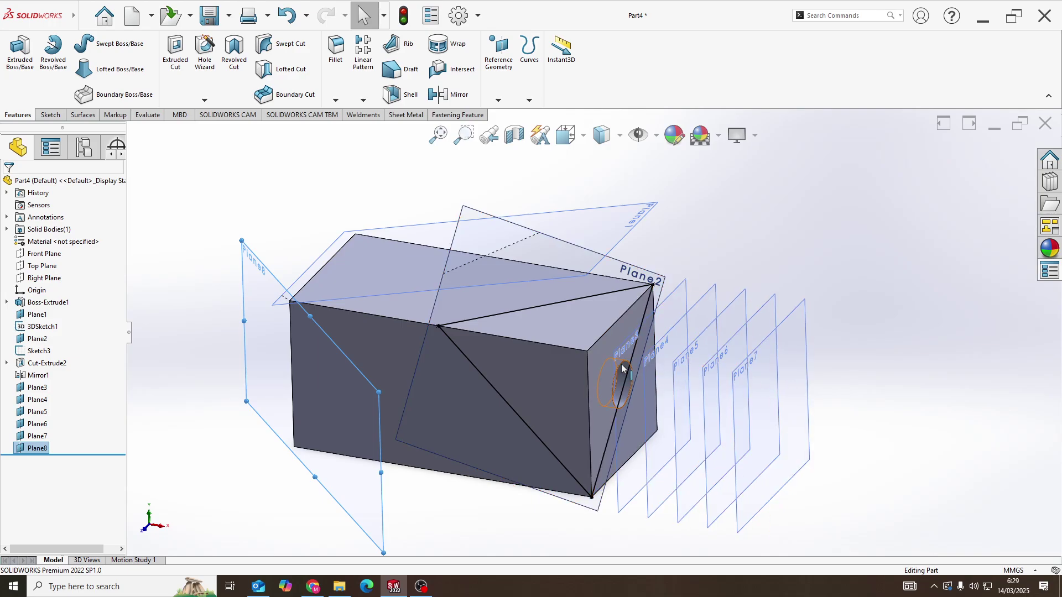
{"action": "mouse_move", "coordinate": [696, 408]}
{"action": "middle_mouse_down"}
{"action": "mouse_move", "coordinate": [593, 350]}
{"action": "mouse_move", "coordinate": [752, 355]}
{"action": "mouse_move", "coordinate": [778, 401]}
{"action": "mouse_move", "coordinate": [575, 280]}
{"action": "mouse_move", "coordinate": [454, 354]}
{"action": "middle_mouse_up"}
{"action": "mouse_move", "coordinate": [437, 352]}
{"action": "middle_mouse_down"}
{"action": "mouse_move", "coordinate": [351, 377]}
{"action": "mouse_move", "coordinate": [315, 351]}
{"action": "mouse_move", "coordinate": [299, 371]}
{"action": "middle_mouse_up"}
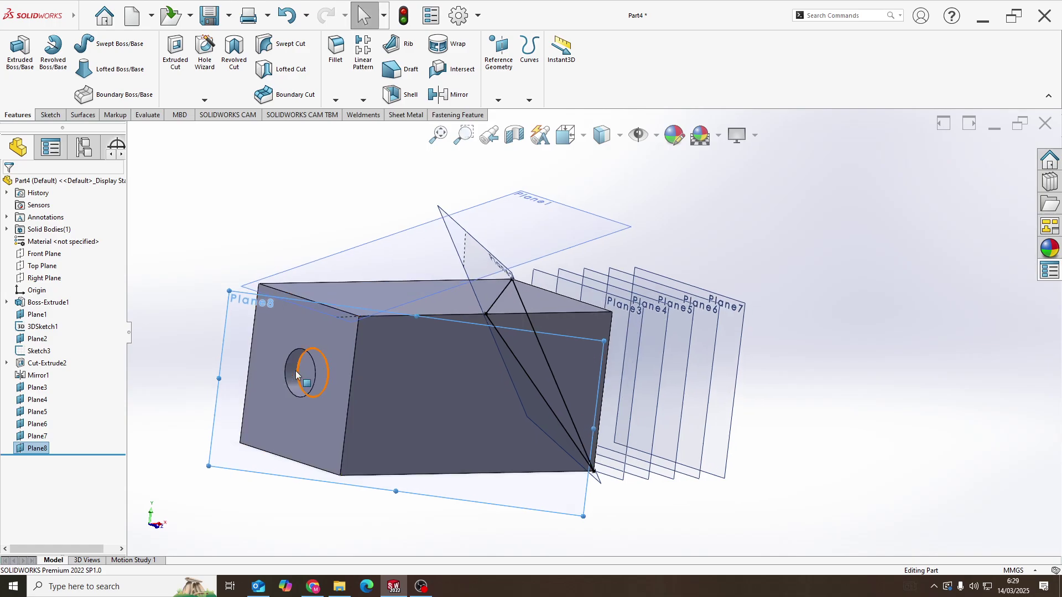
{"action": "middle_click_drag", "start_coordinate": [428, 370], "coordinate": [573, 379]}
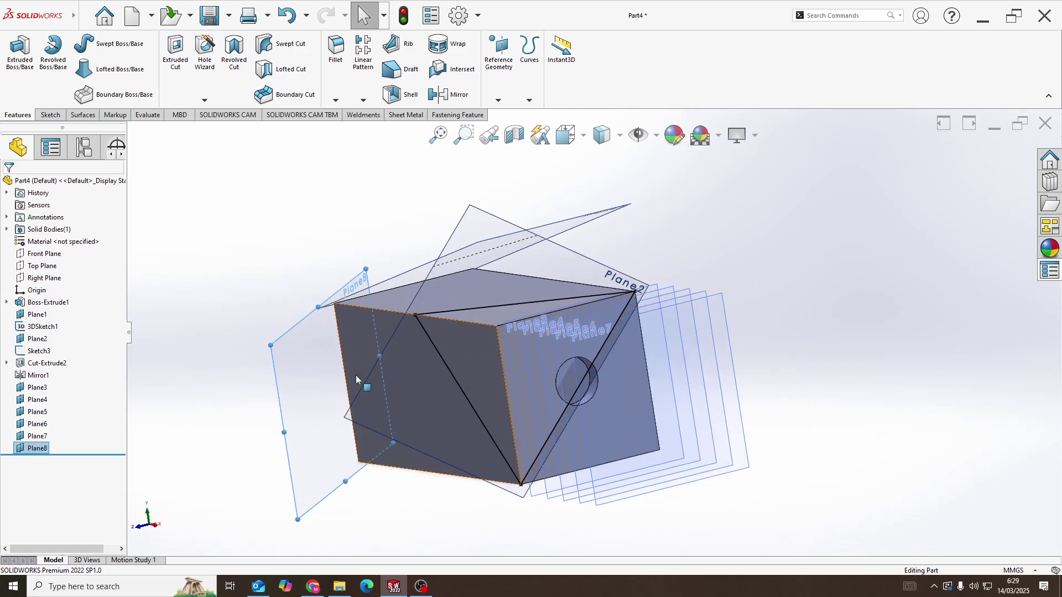
{"action": "middle_click_drag", "start_coordinate": [356, 376], "coordinate": [408, 386]}
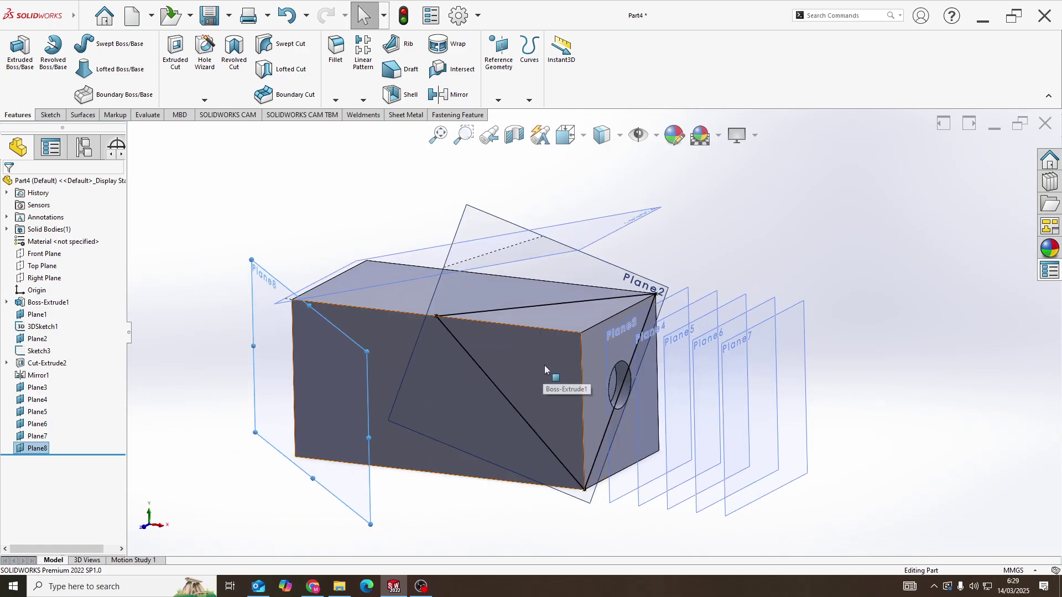